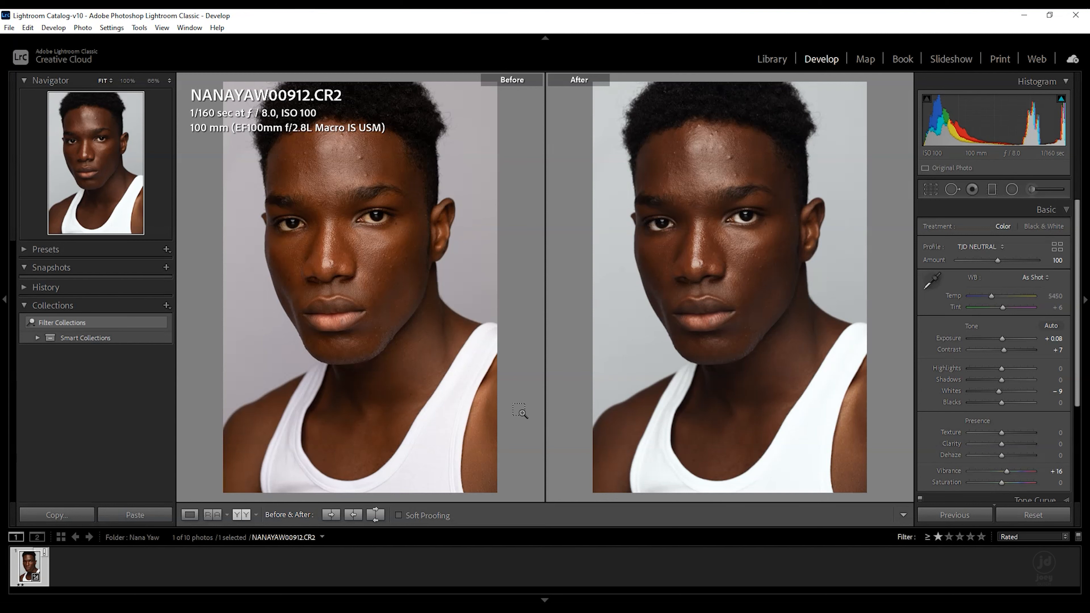
# - Create a virtual copy of the portrait and reset its develop settings
pyautogui.hotkey('ctrl', "'")
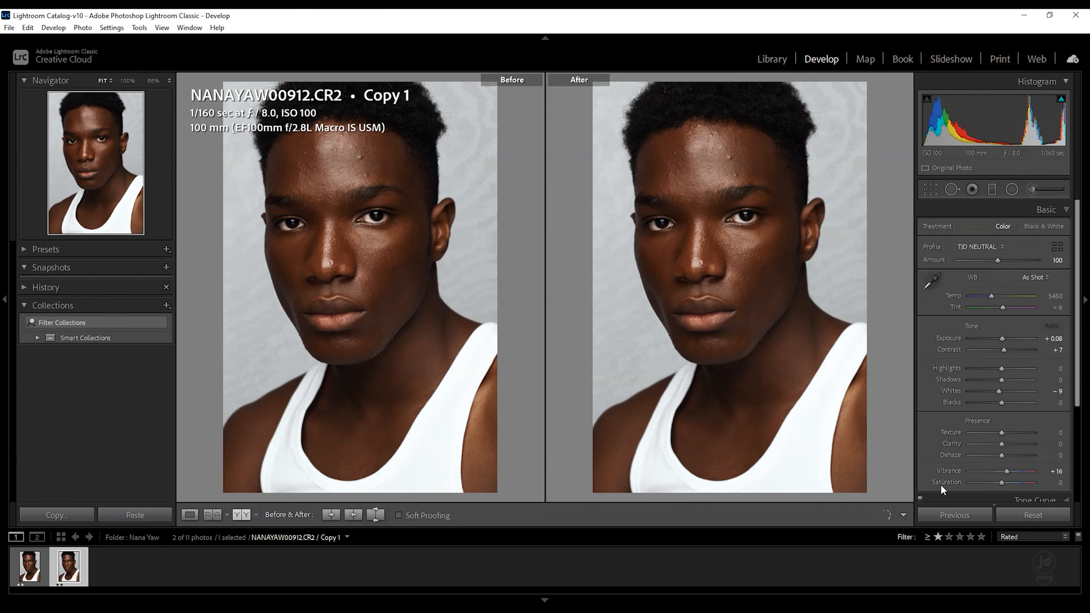
pyautogui.click(1043, 515)
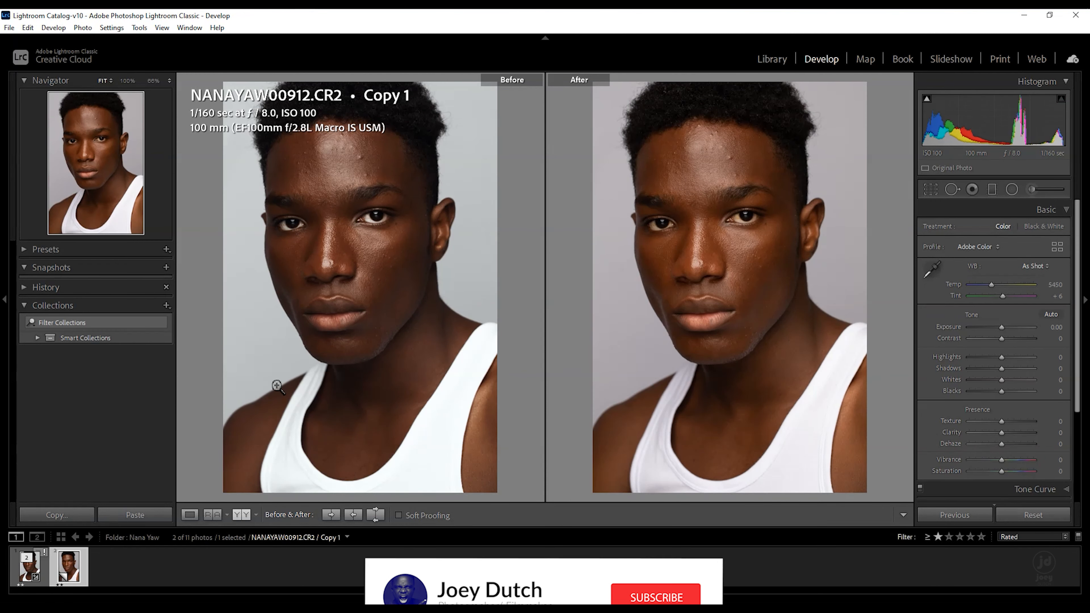
# - Apply the TJD NEUTRAL profile to the virtual copy
pyautogui.click(993, 246)
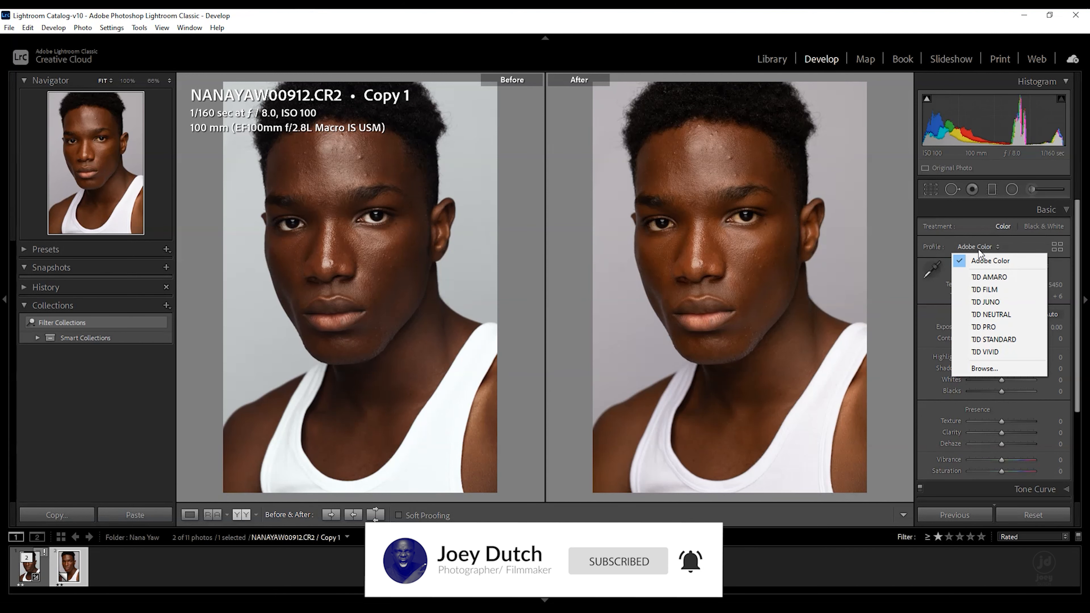
pyautogui.click(984, 314)
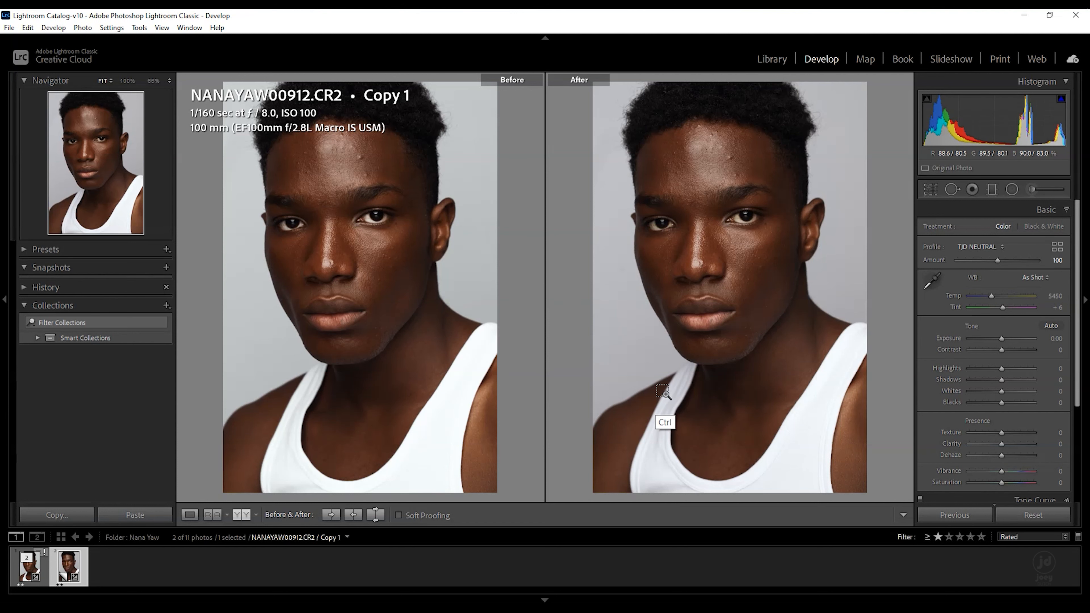
# - Undo and redo the TJD NEUTRAL profile change
pyautogui.hotkey('ctrl', 'z')
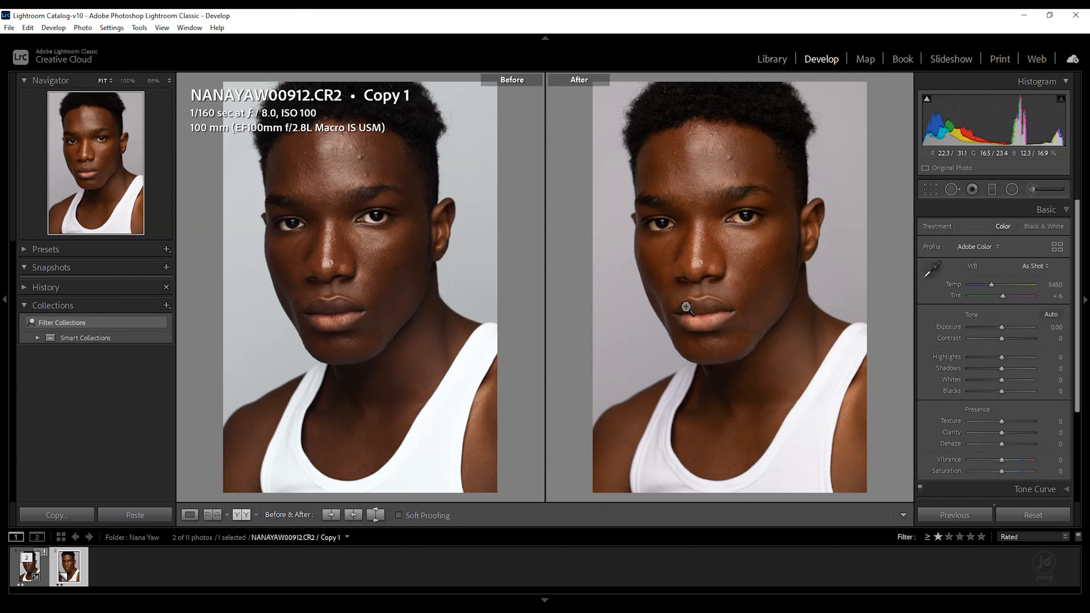
pyautogui.hotkey('ctrl', 'shift', 'z')
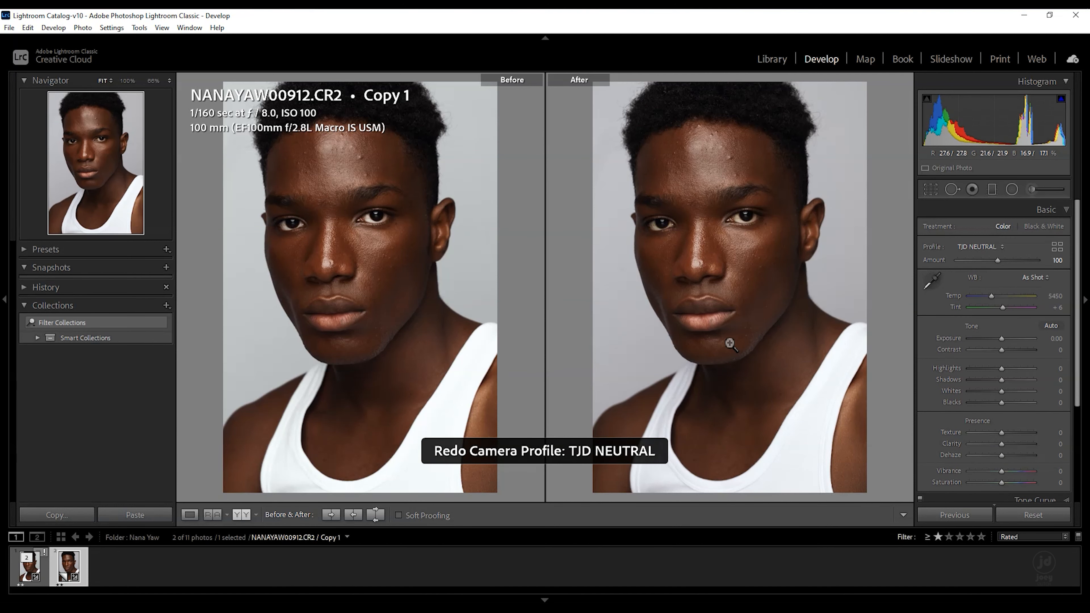
# - Switch to the single-image view, then undo and redo the profile change once more
pyautogui.press('y')
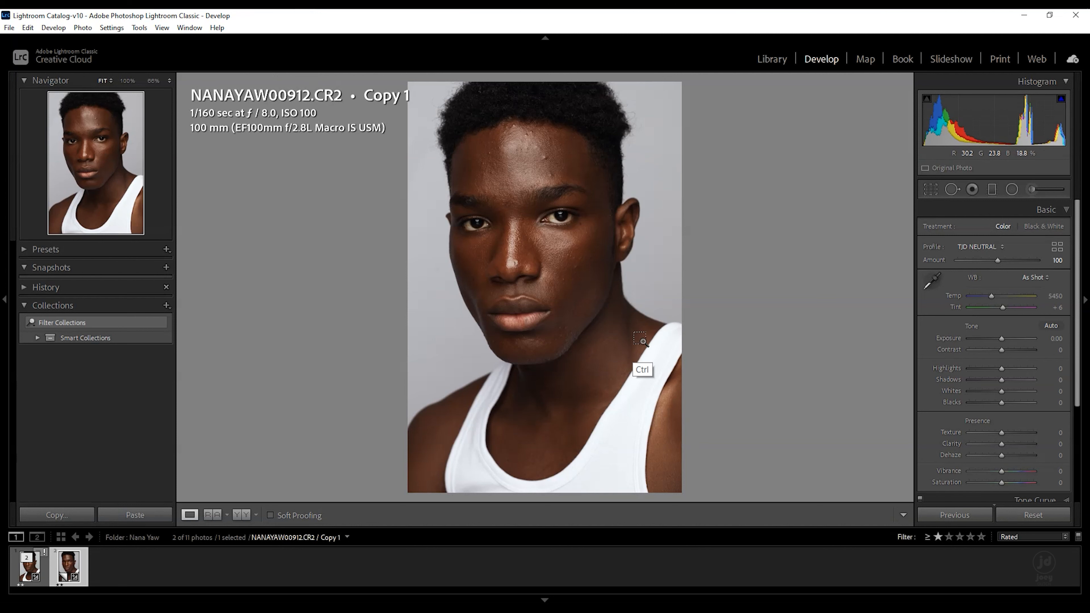
pyautogui.hotkey('ctrl', 'z')
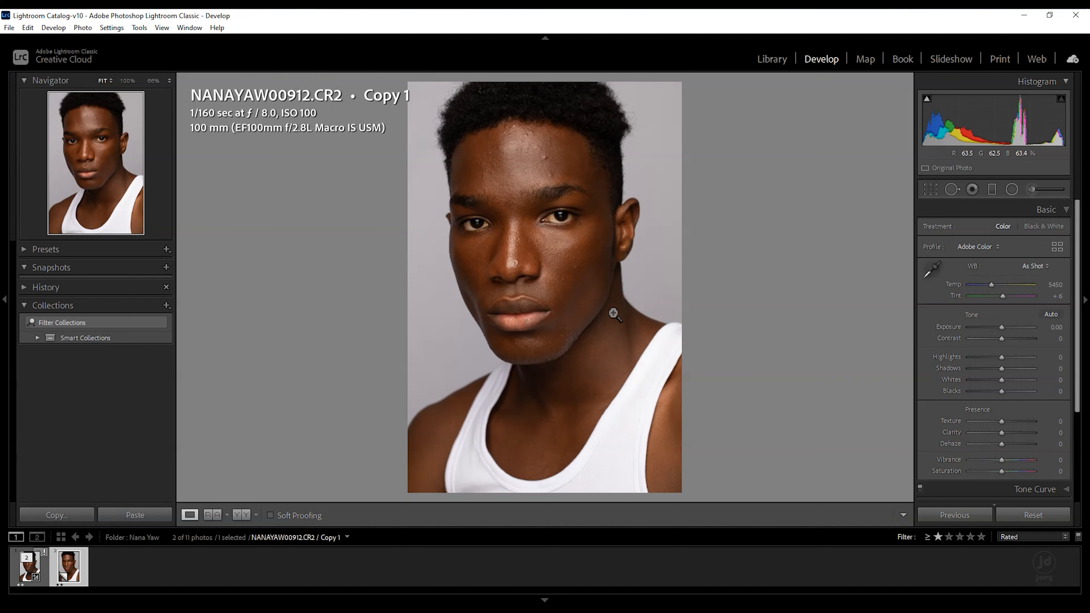
pyautogui.hotkey('ctrl', 'y')
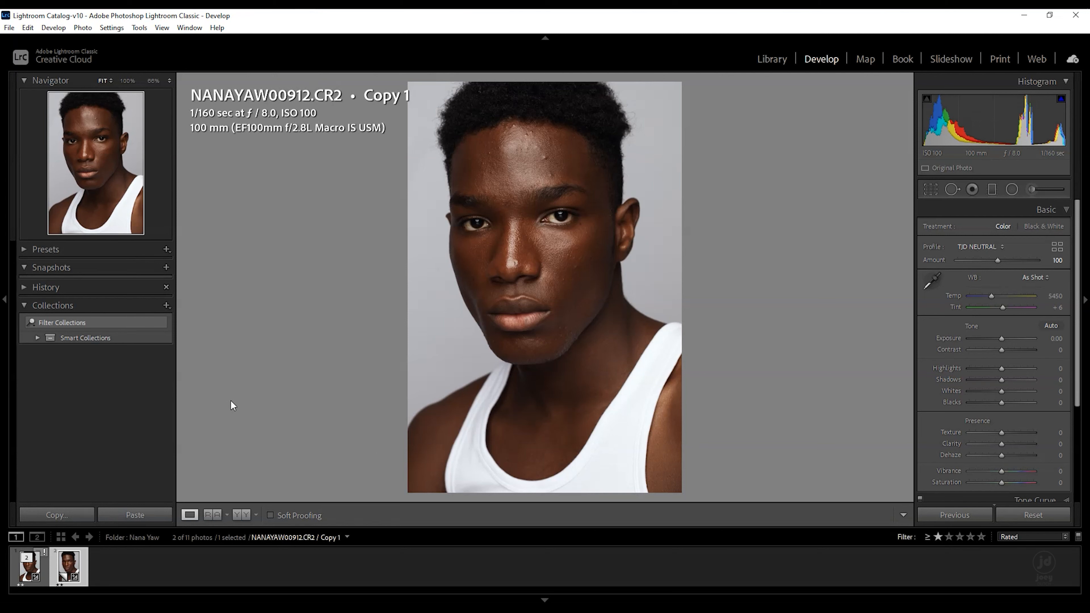
# - Delete the virtual copy, confirming its removal
pyautogui.press('Delete')
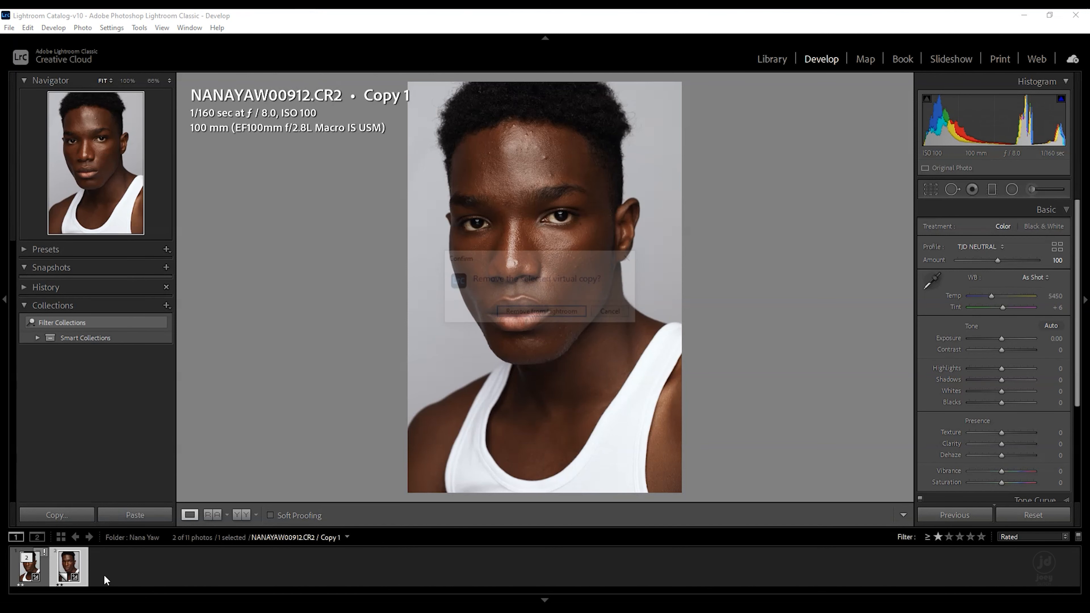
pyautogui.click(517, 317)
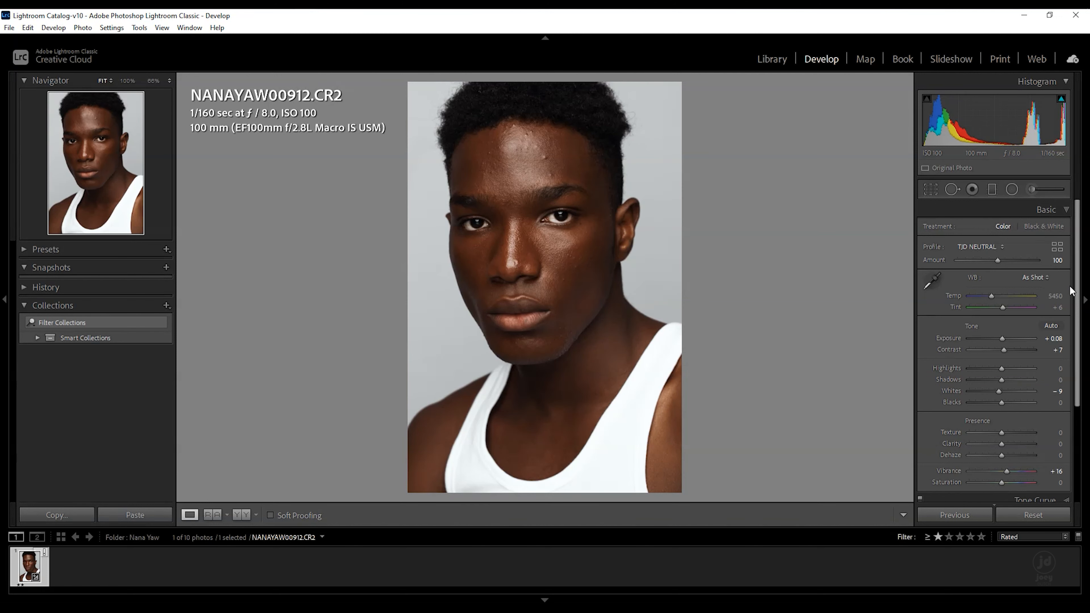
# - Collapse the Basic panel and review the Tone Curve's point curve and its red, green and blue channels
pyautogui.moveTo(1077, 298); pyautogui.dragTo(1074, 337)
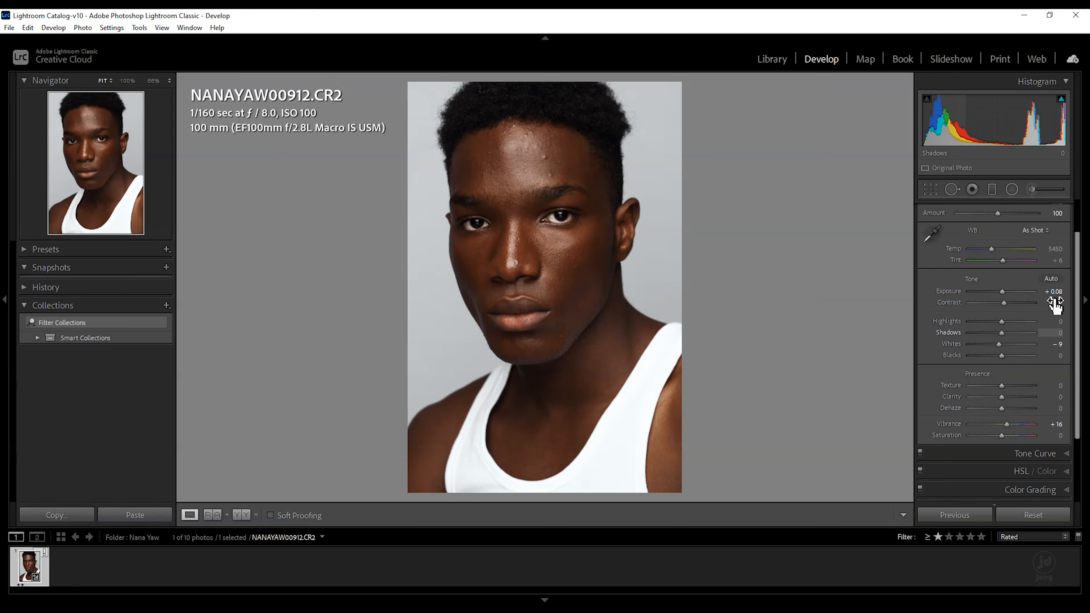
pyautogui.moveTo(1081, 301); pyautogui.dragTo(1082, 266)
pyautogui.click(1060, 210)
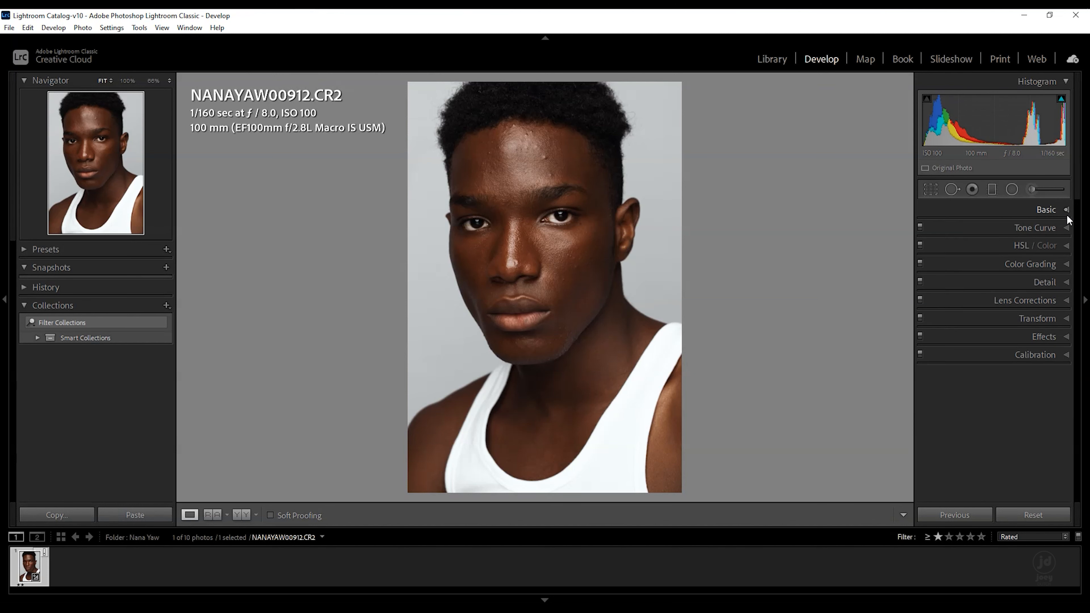
pyautogui.click(1064, 228)
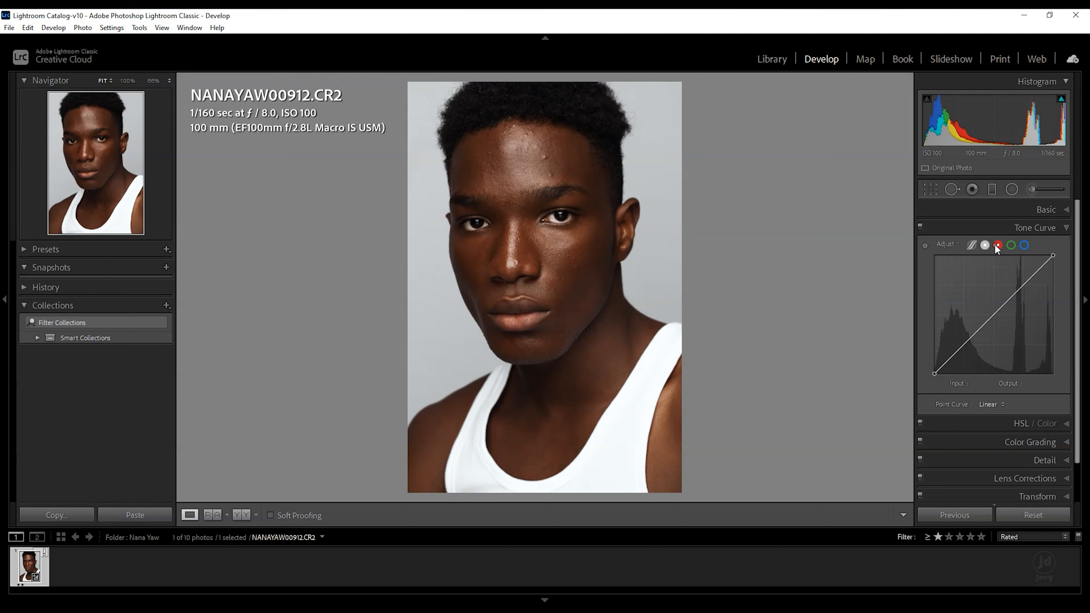
pyautogui.click(997, 245)
pyautogui.click(1010, 245)
pyautogui.click(1024, 245)
pyautogui.click(1063, 228)
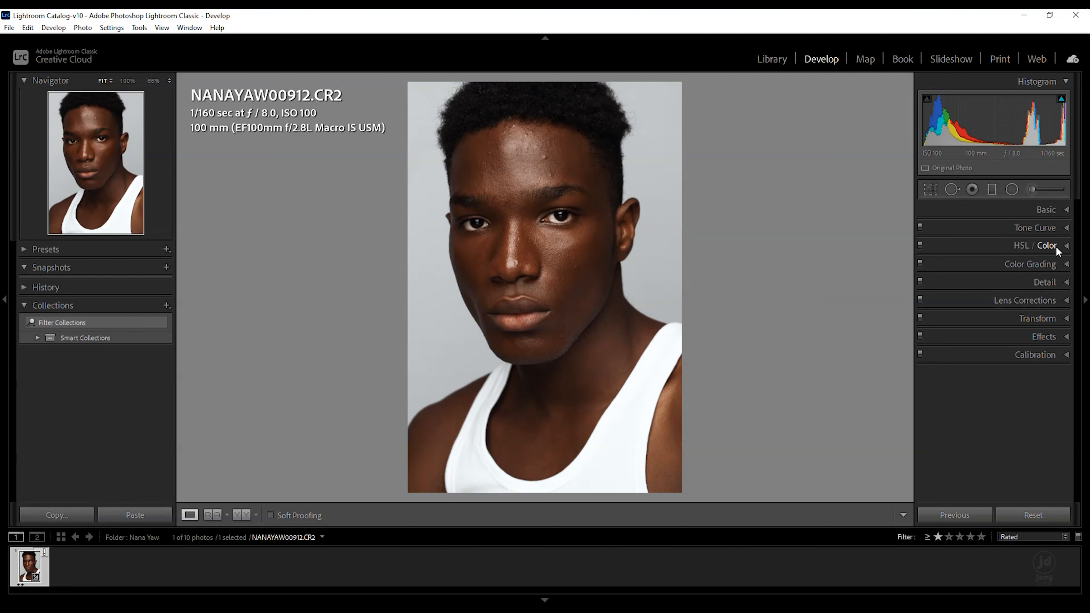
# - Examine the HSL/Color hue, saturation and luminance settings, then collapse that panel
pyautogui.click(1067, 245)
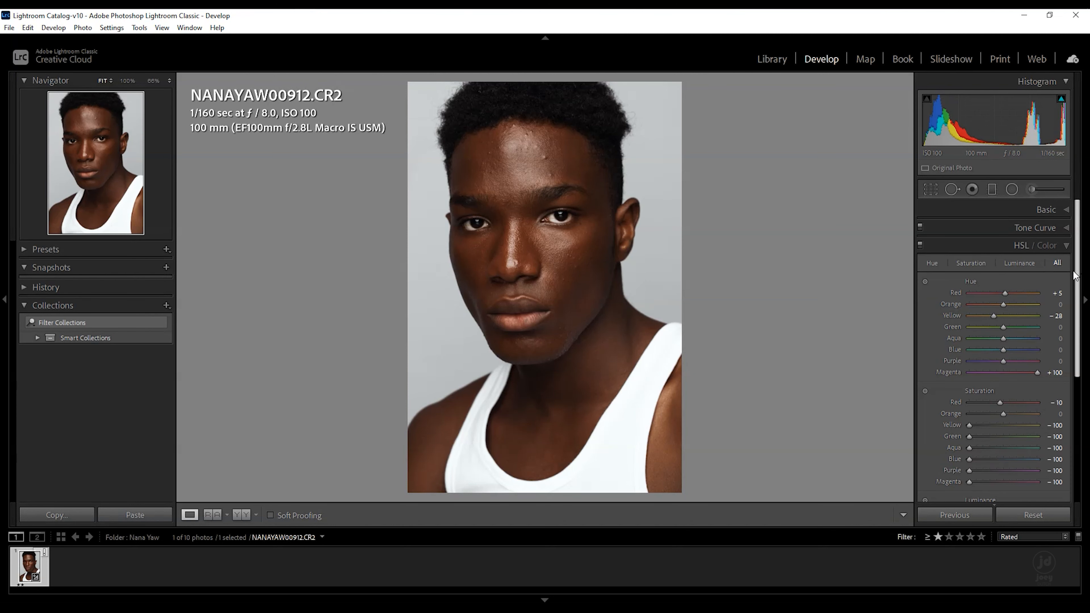
pyautogui.moveTo(1075, 274); pyautogui.dragTo(1075, 307)
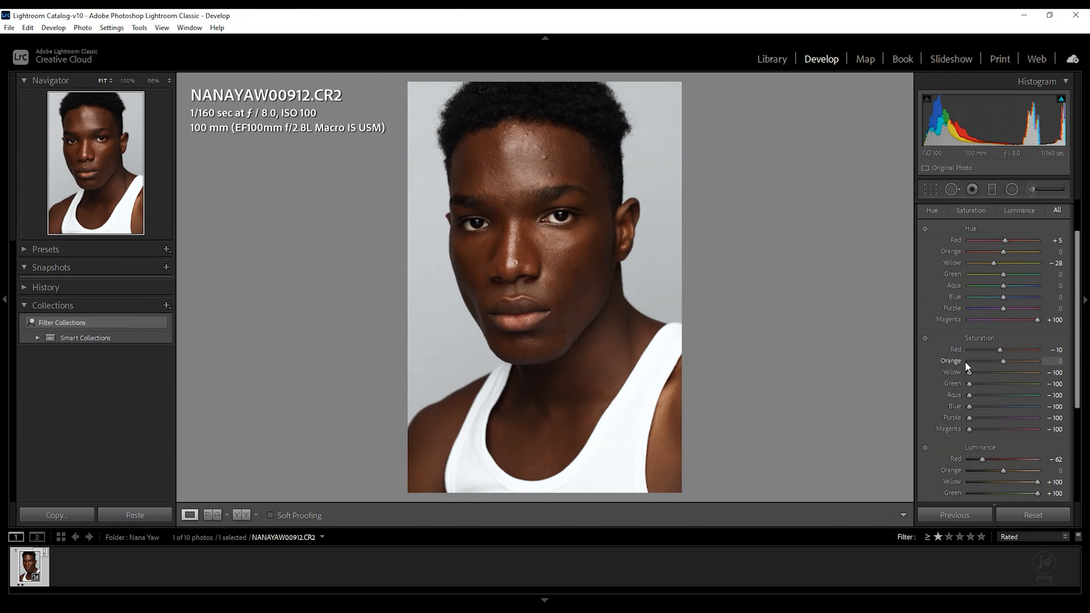
pyautogui.moveTo(1077, 389); pyautogui.dragTo(1078, 377)
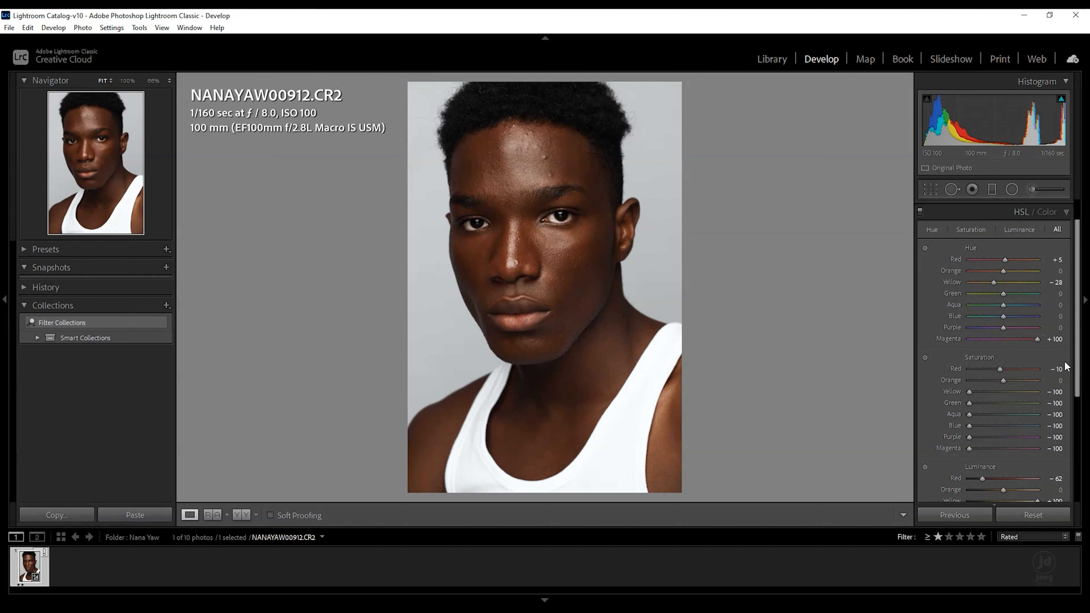
pyautogui.moveTo(1078, 368); pyautogui.dragTo(1078, 411)
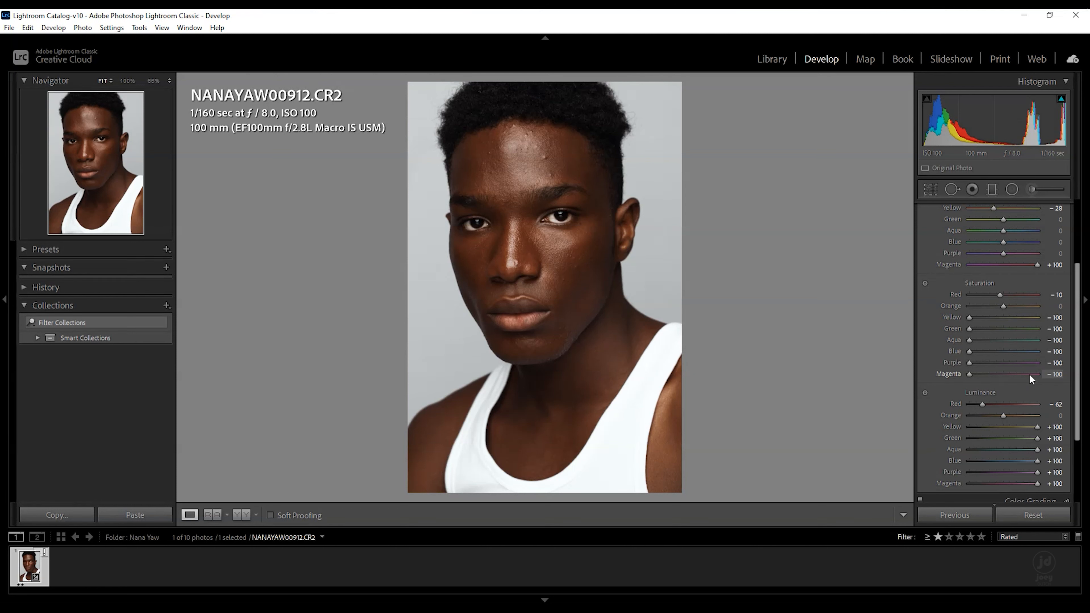
pyautogui.scroll(1, 1073, 420)
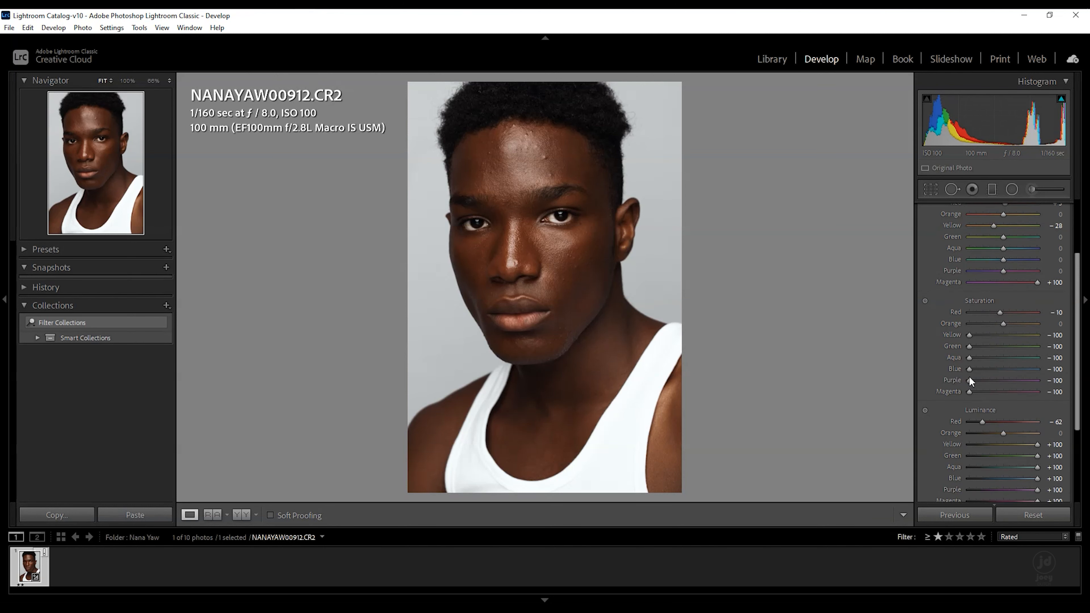
pyautogui.scroll(-6, 969, 376)
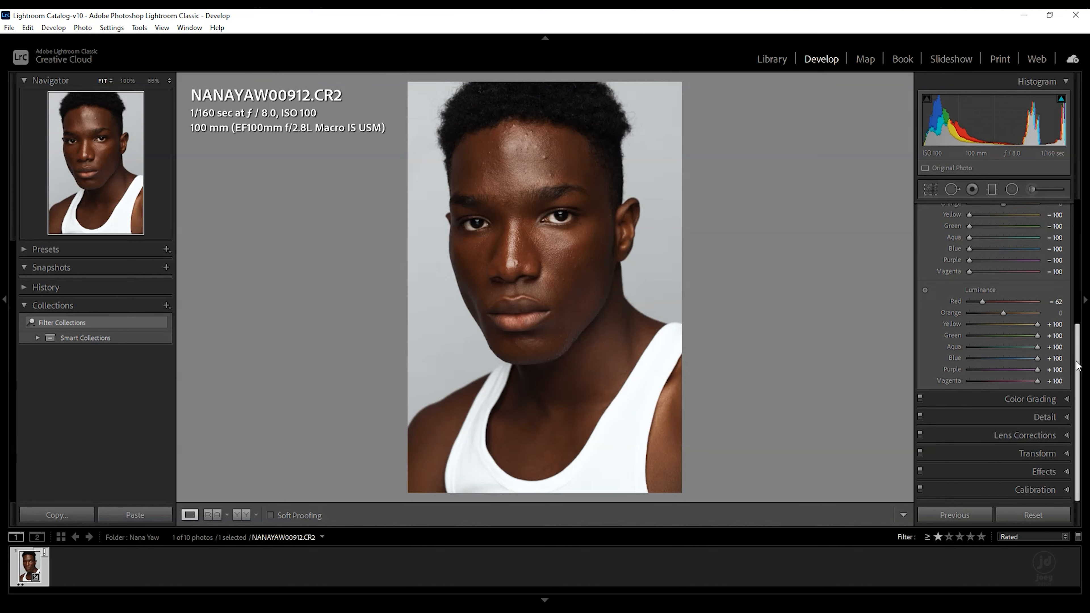
pyautogui.moveTo(1077, 361); pyautogui.dragTo(1053, 245)
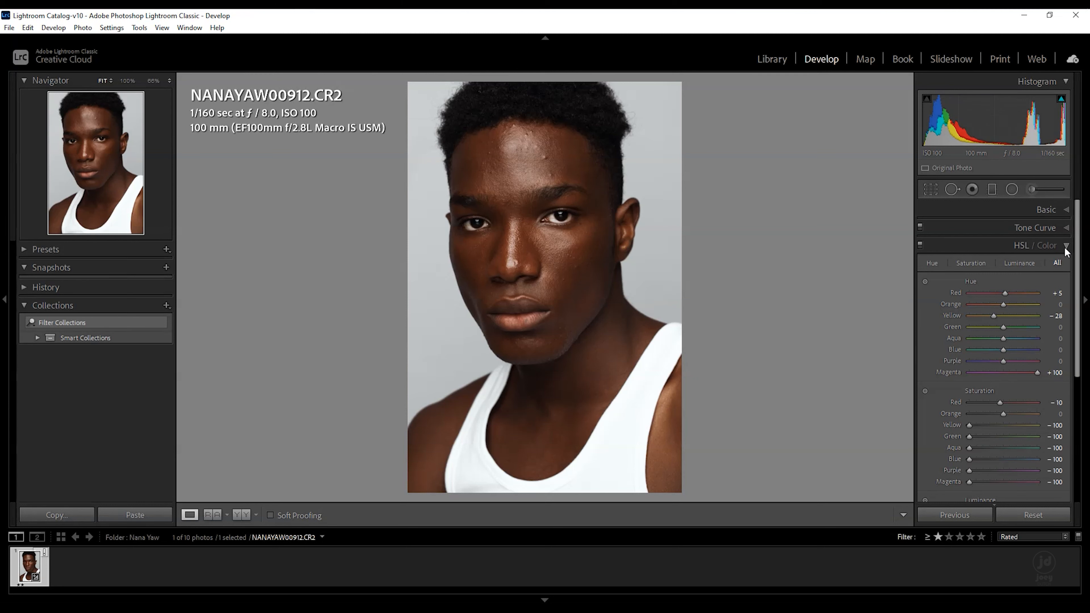
pyautogui.click(1064, 246)
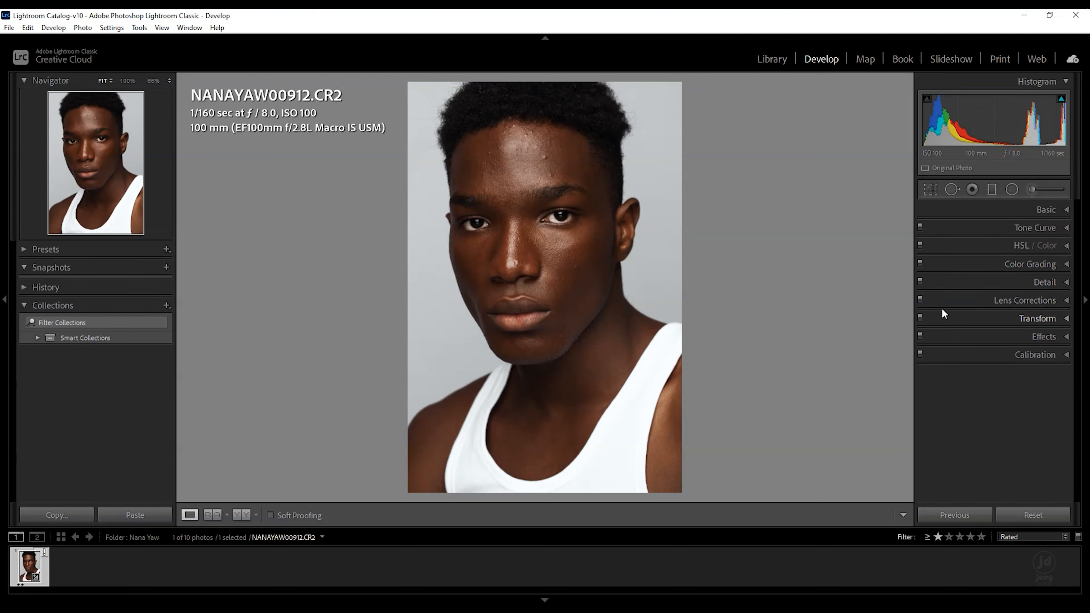
# - Toggle the HSL/Color adjustments off and back on to compare
pyautogui.click(918, 246)
pyautogui.click(919, 246)
pyautogui.click(919, 243)
pyautogui.click(919, 244)
# - Review the Color Grading, Lens Corrections, Detail and Calibration panels, collapsing each afterwards
pyautogui.click(961, 263)
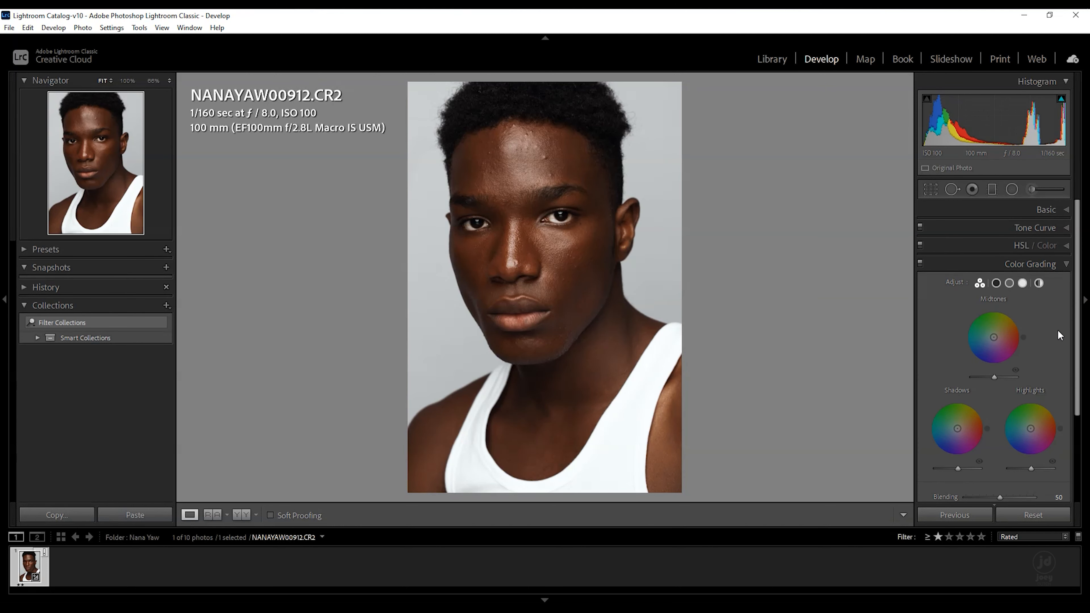
pyautogui.click(1059, 266)
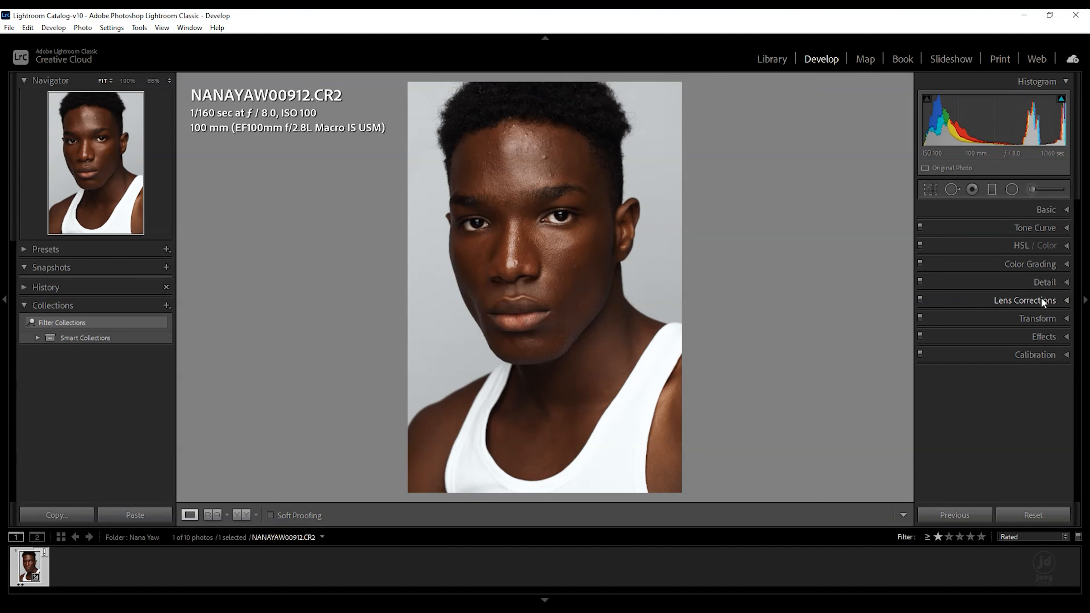
pyautogui.click(1065, 301)
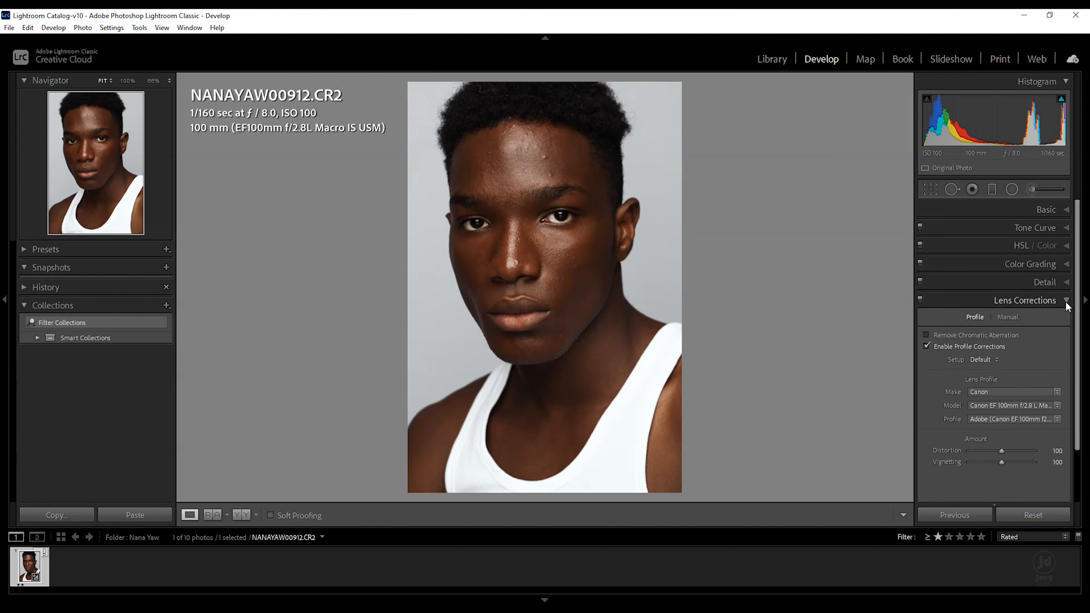
pyautogui.click(1066, 283)
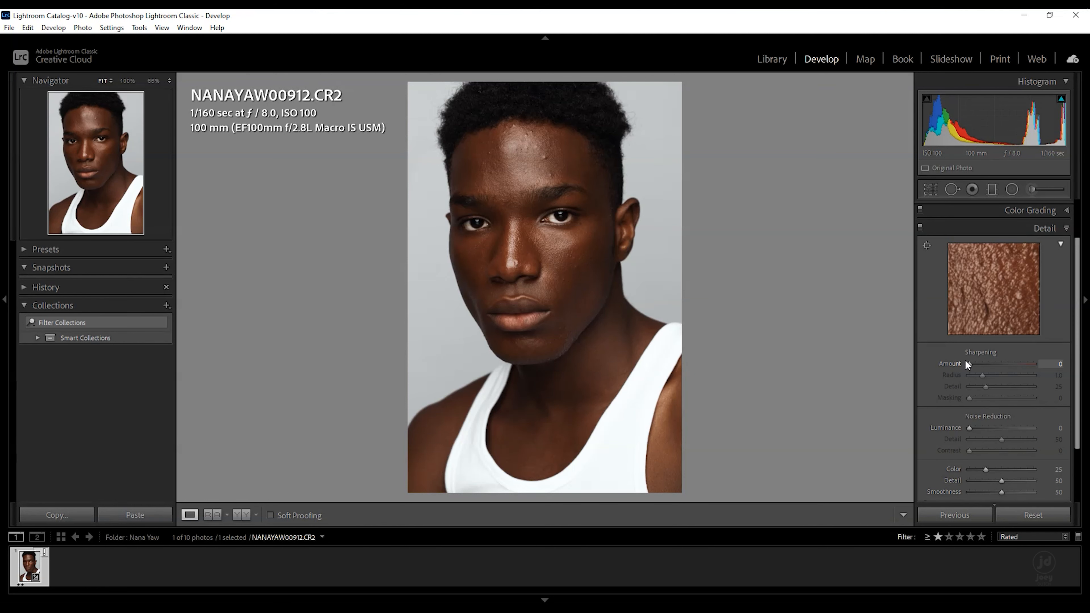
pyautogui.click(1062, 229)
pyautogui.click(1066, 355)
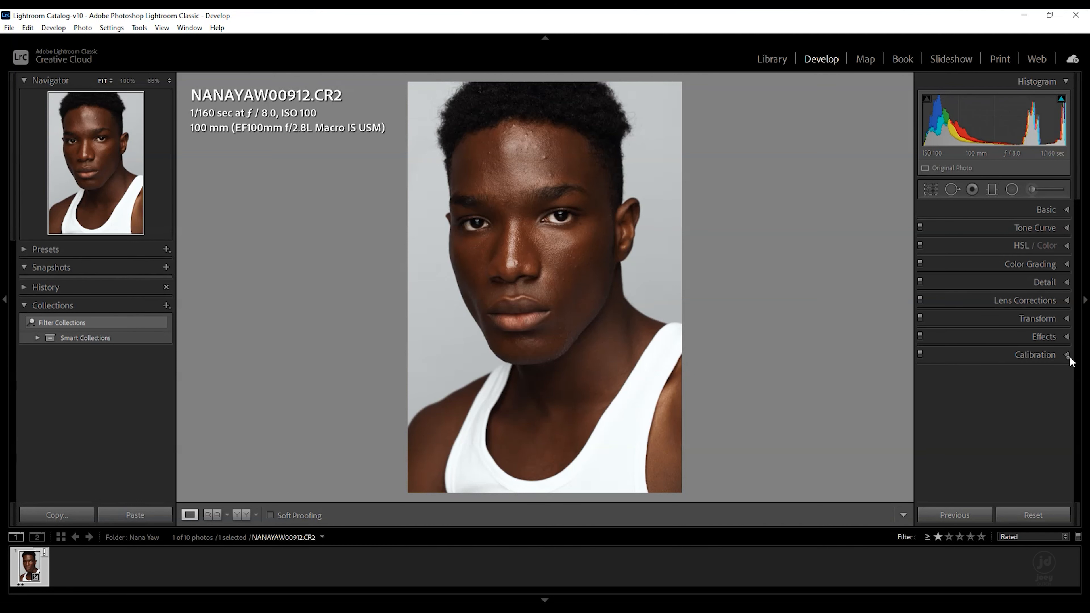
pyautogui.click(1066, 337)
pyautogui.click(1066, 337)
pyautogui.press('y')
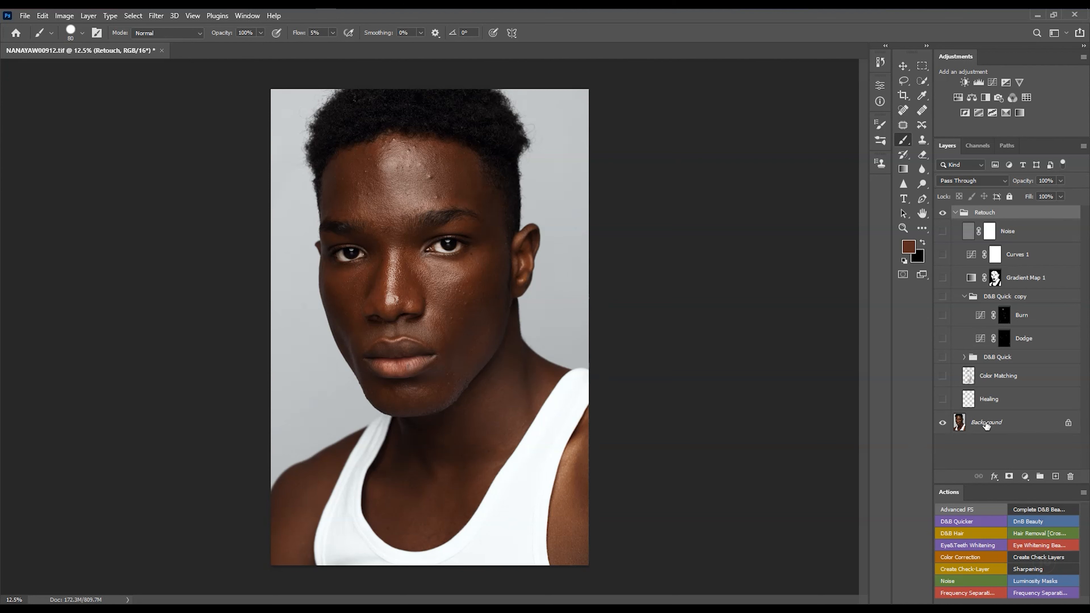
# - Select the Background layer and the Clone Stamp tool, then inspect the forehead, cheek and jaw skin up close
pyautogui.click(961, 430)
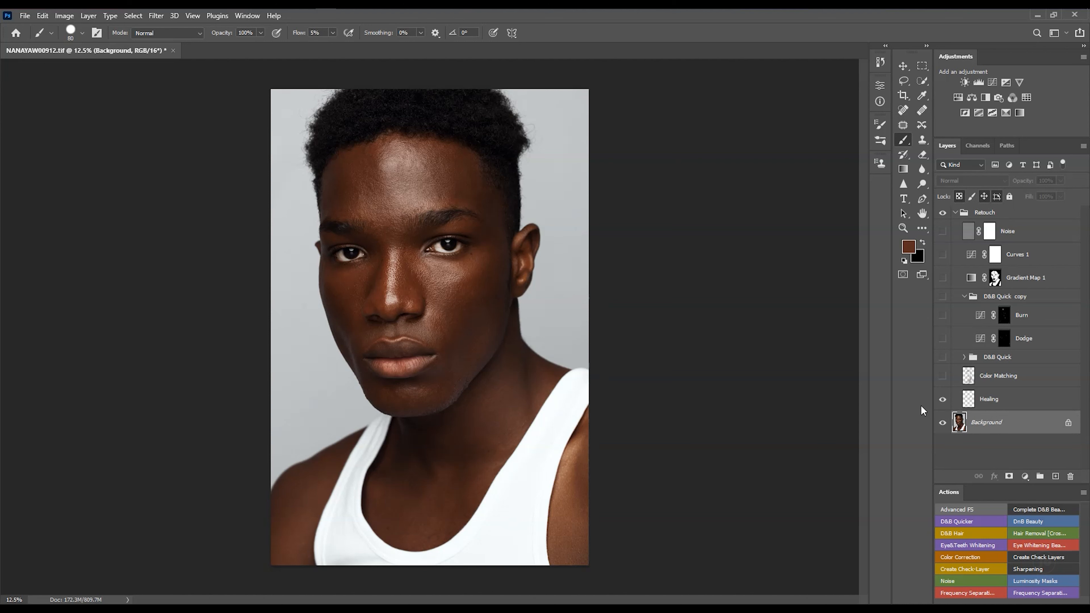
pyautogui.click(921, 112)
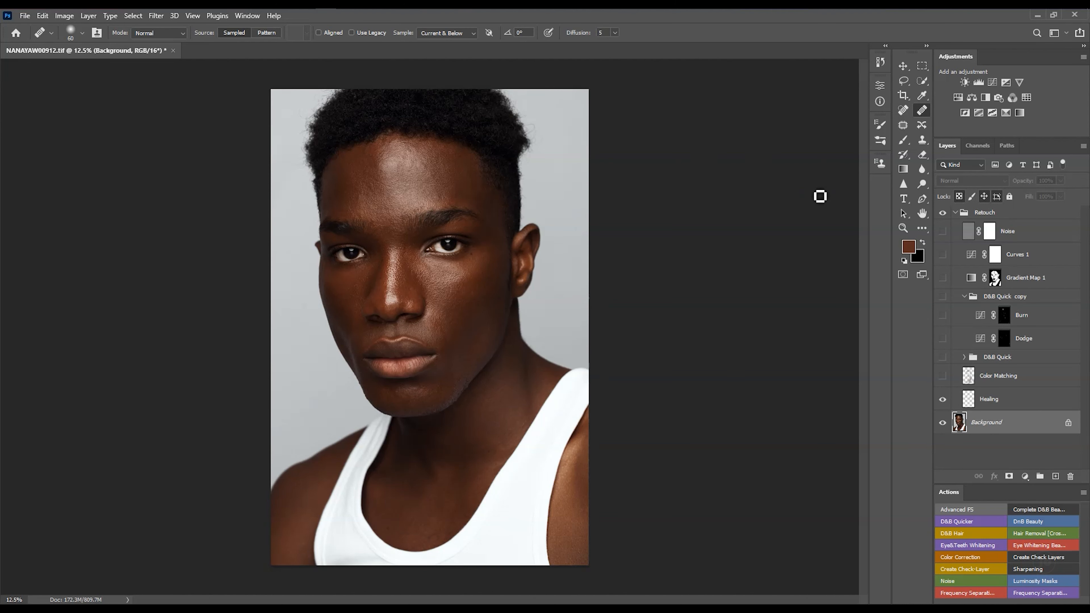
pyautogui.click(922, 141)
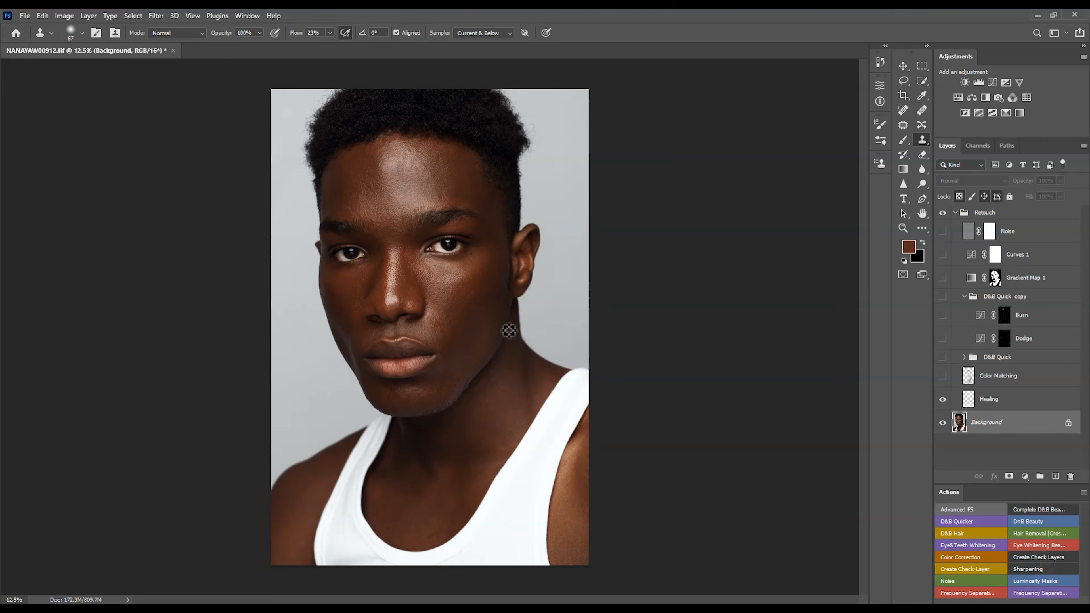
pyautogui.scroll(5, 423, 217)
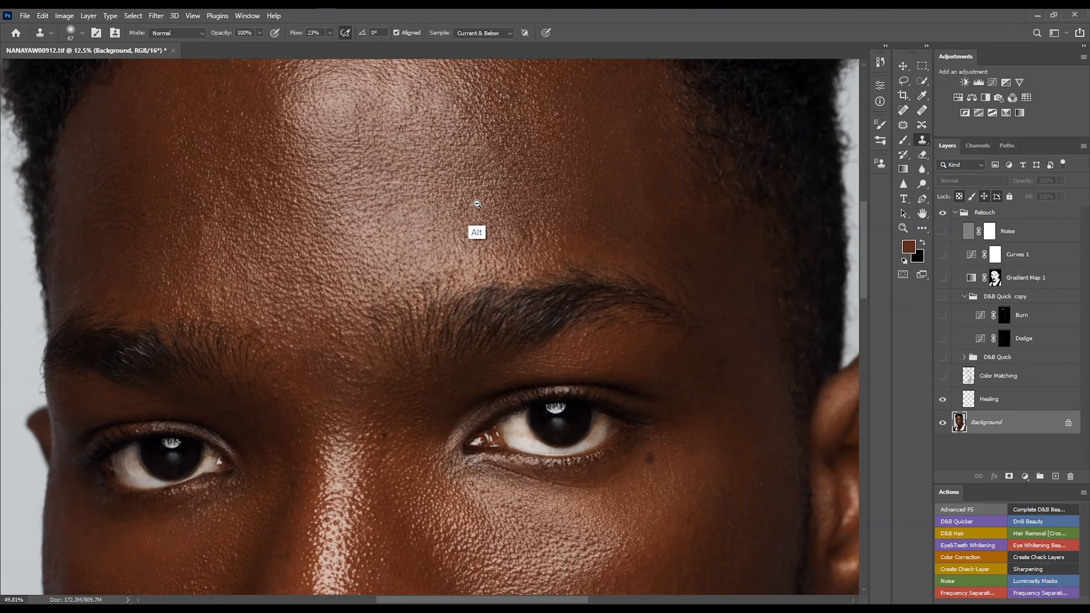
pyautogui.scroll(-3, 477, 204)
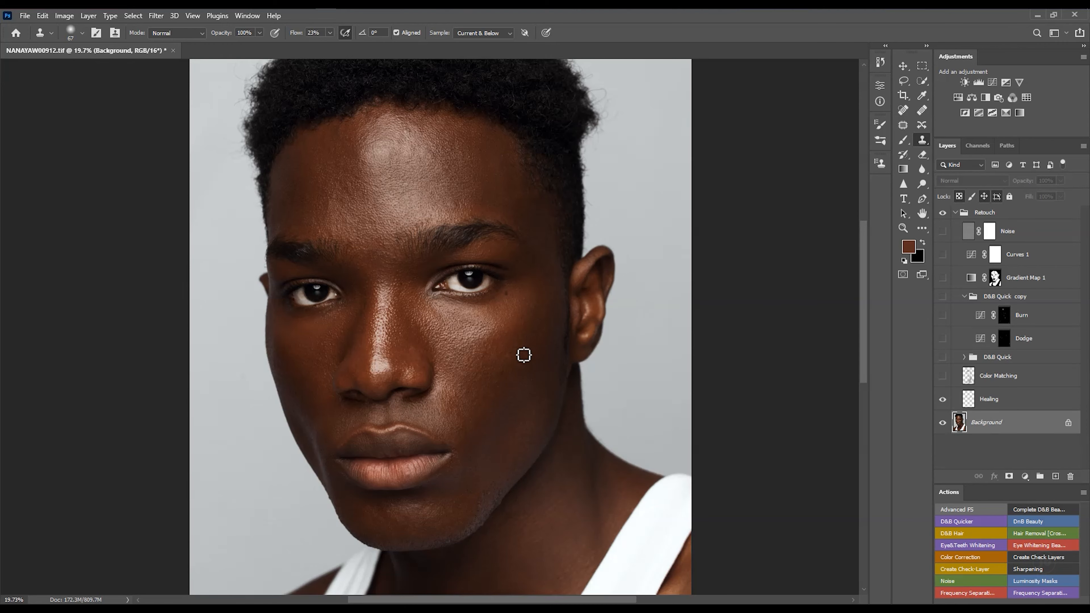
pyautogui.scroll(2, 489, 344)
pyautogui.scroll(3, 489, 344)
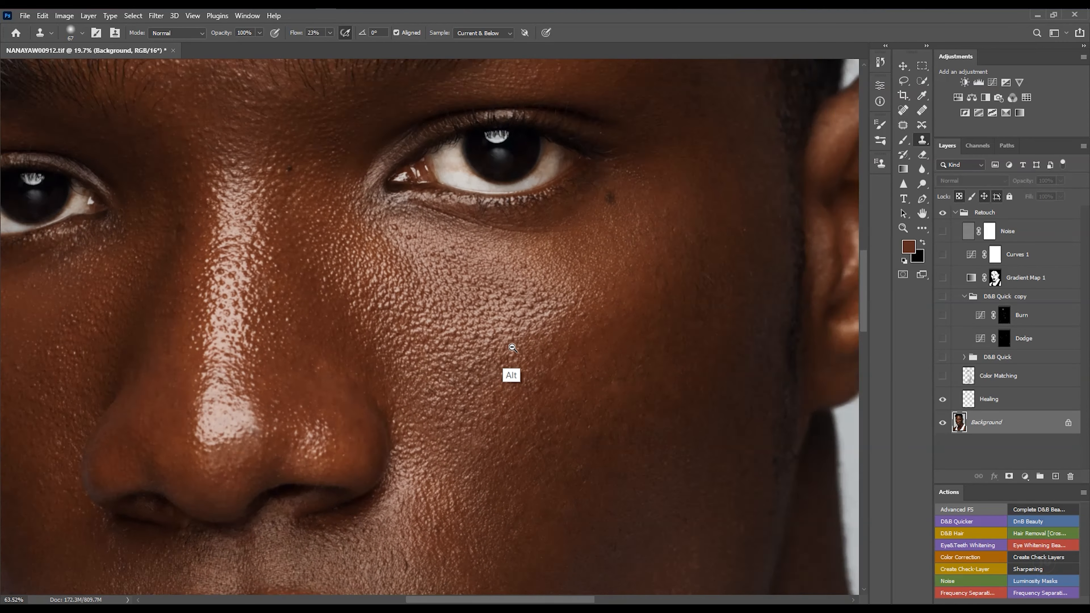
pyautogui.scroll(-4, 558, 309)
pyautogui.moveTo(511, 300); pyautogui.dragTo(475, 258)
pyautogui.moveTo(531, 345); pyautogui.dragTo(484, 310)
pyautogui.scroll(4, 513, 347)
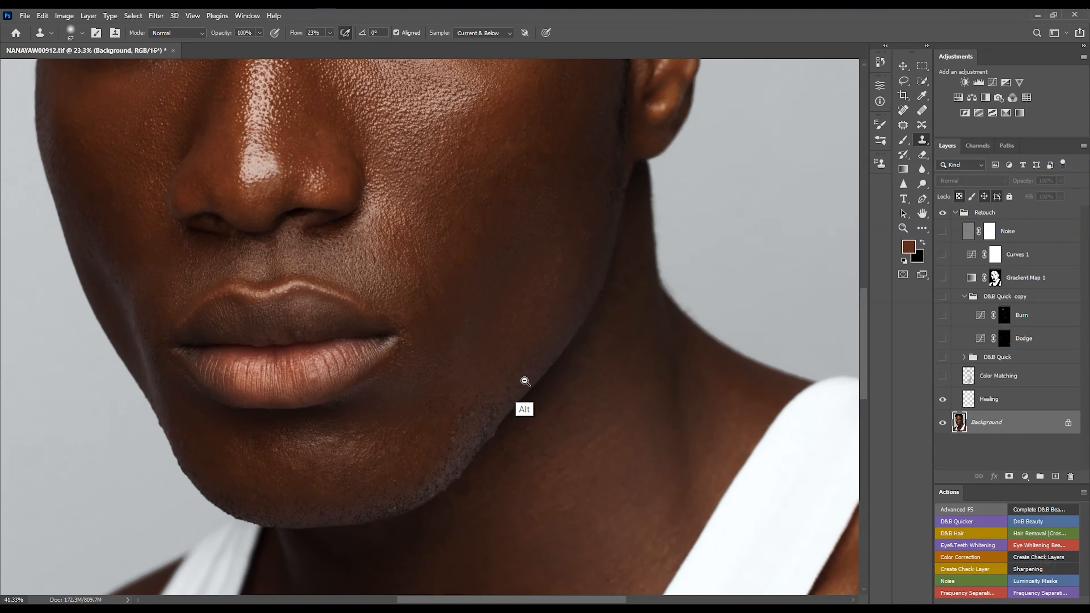
pyautogui.scroll(-3, 545, 350)
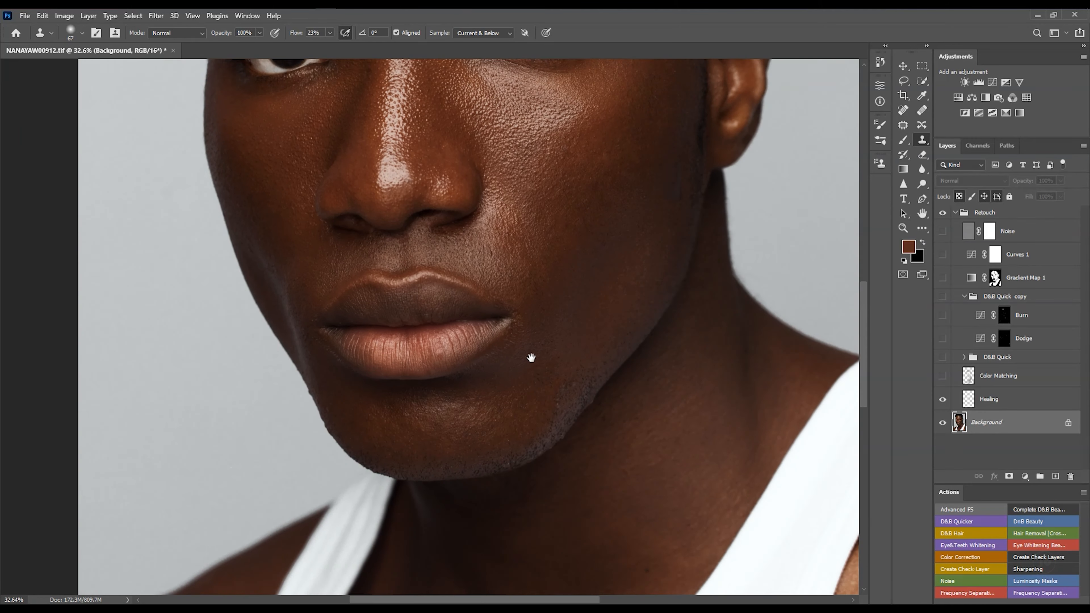
pyautogui.scroll(8, 530, 358)
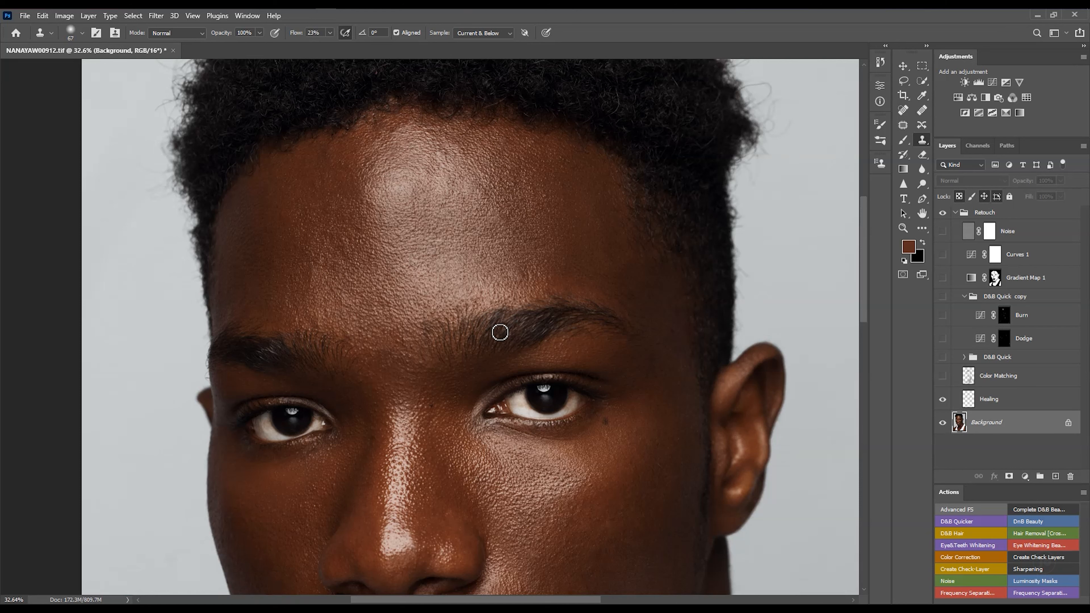
# - Try to clone-stamp over the brow without a source point and dismiss the error
pyautogui.click(500, 324)
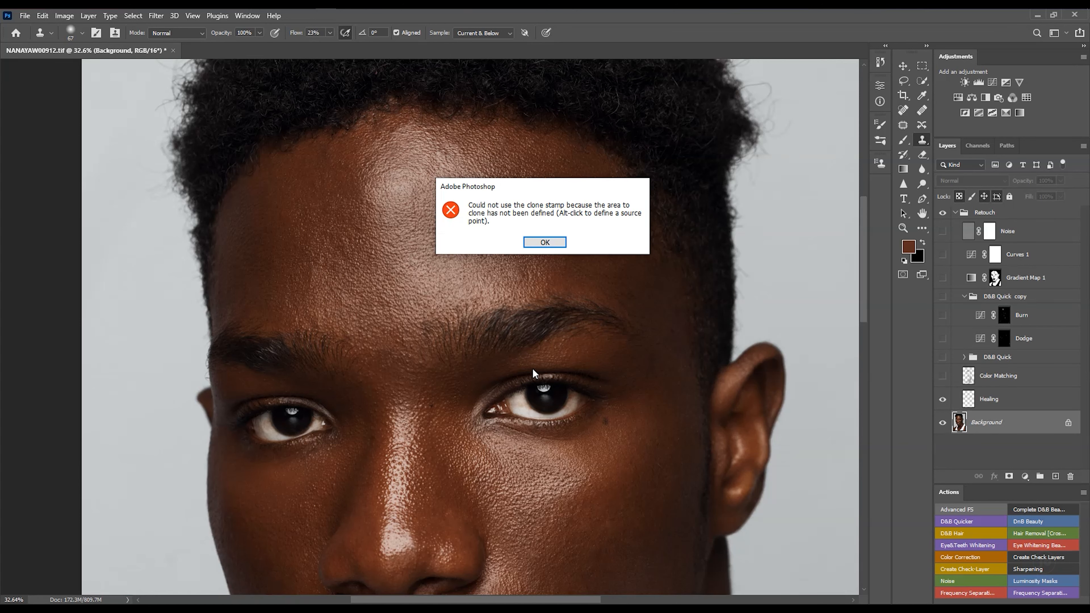
pyautogui.press('Return')
pyautogui.hotkey('ctrl', '0')
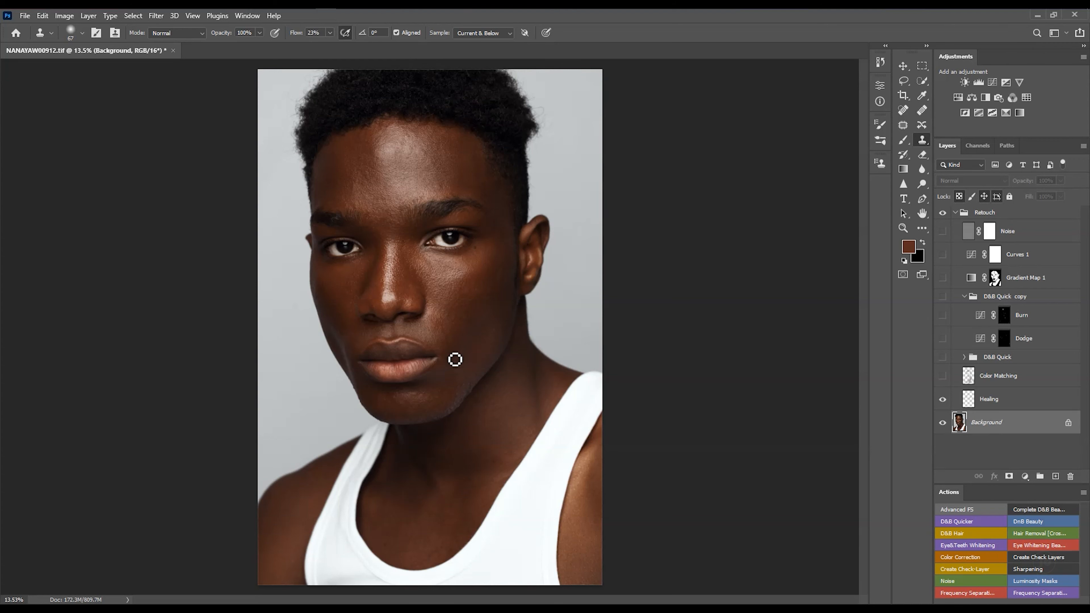
# - Clone-stamp away stray stubble and blemishes along the jawline and under the eye at close zoom
pyautogui.scroll(5, 457, 384)
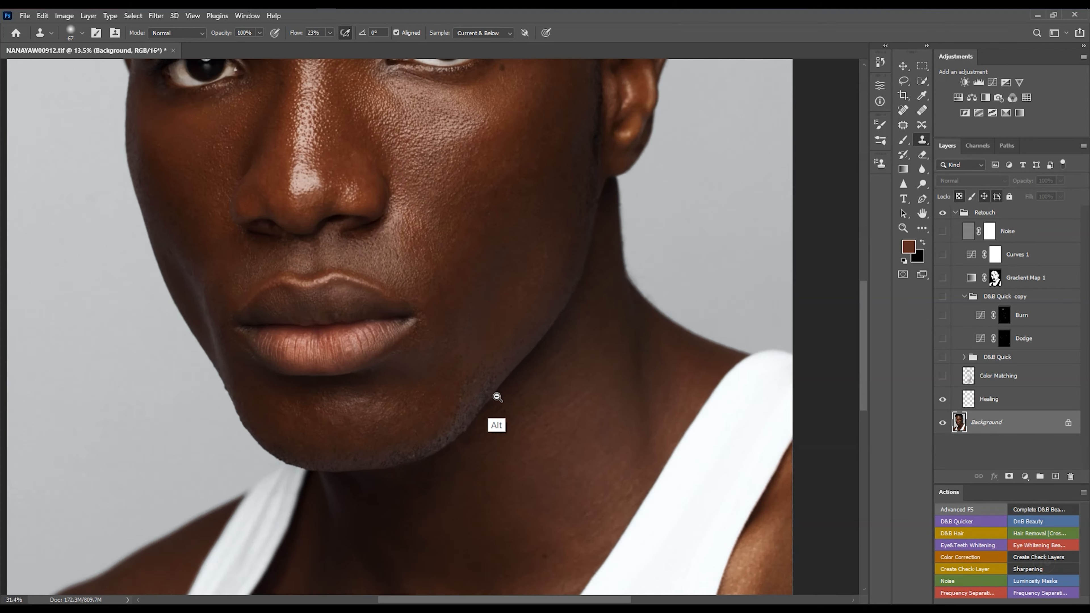
pyautogui.scroll(3, 491, 374)
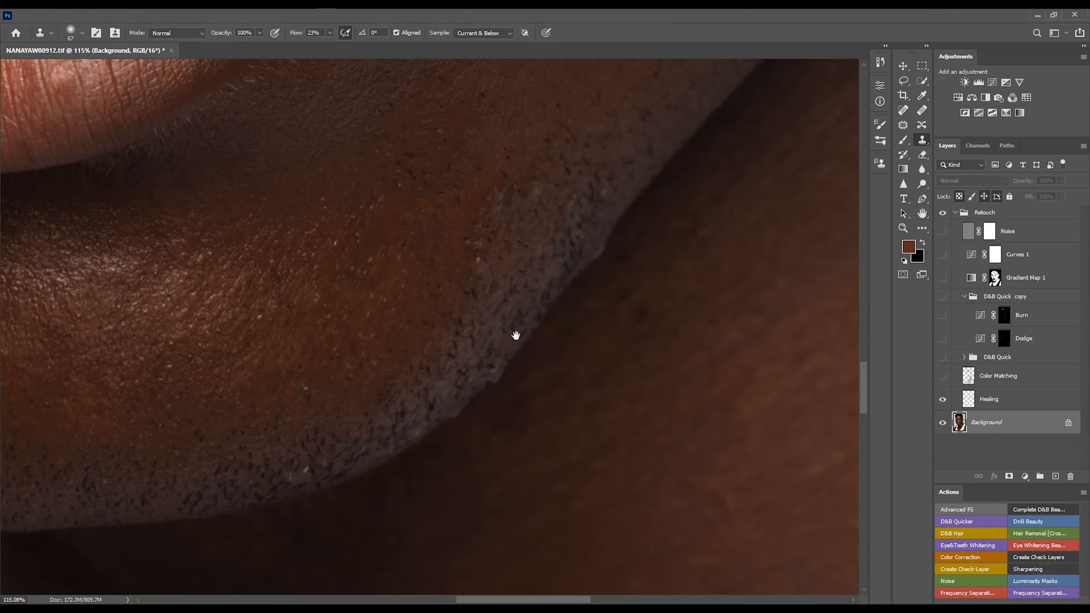
pyautogui.moveTo(378, 367); pyautogui.dragTo(515, 367)
pyautogui.moveTo(562, 309); pyautogui.dragTo(469, 389)
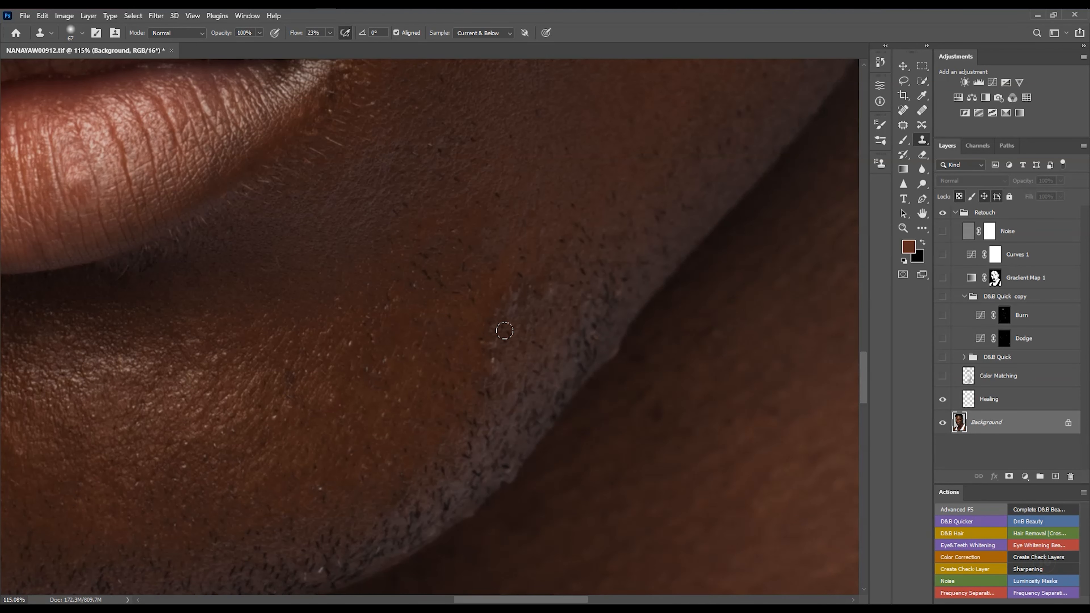
pyautogui.scroll(-3, 497, 340)
pyautogui.scroll(4, 518, 358)
pyautogui.moveTo(548, 402); pyautogui.dragTo(606, 226)
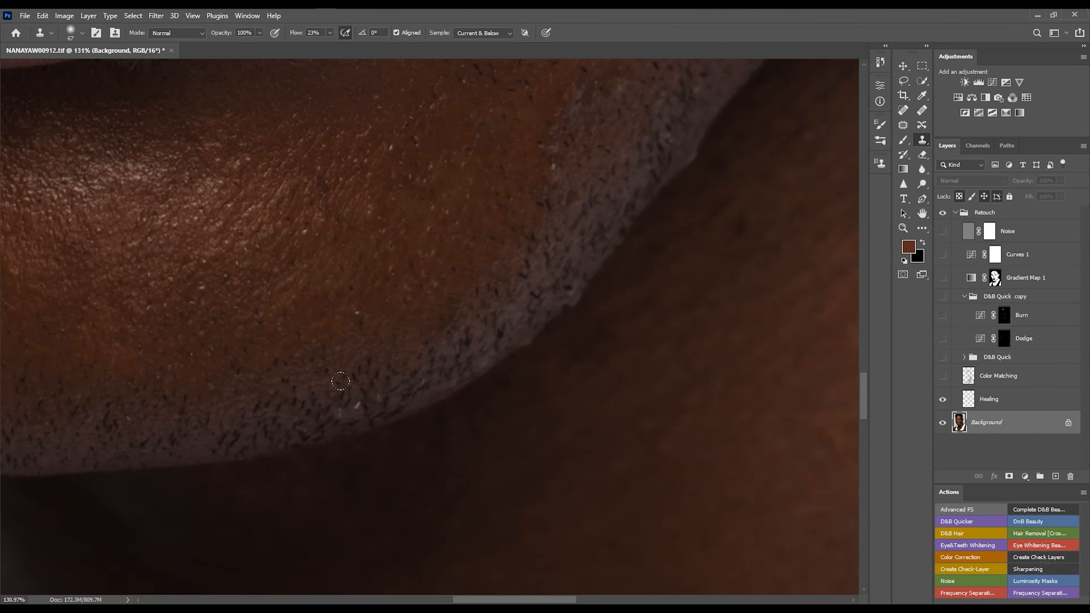
pyautogui.moveTo(474, 368)
pyautogui.mouseDown()
pyautogui.moveTo(450, 399)
pyautogui.moveTo(488, 359)
pyautogui.moveTo(413, 301)
pyautogui.moveTo(457, 433)
pyautogui.mouseUp()
pyautogui.moveTo(414, 360); pyautogui.dragTo(429, 448)
pyautogui.moveTo(477, 311); pyautogui.dragTo(455, 458)
pyautogui.moveTo(447, 352); pyautogui.dragTo(496, 416)
pyautogui.moveTo(489, 343)
pyautogui.mouseDown()
pyautogui.moveTo(515, 342)
pyautogui.moveTo(480, 342)
pyautogui.mouseUp()
pyautogui.moveTo(402, 337); pyautogui.dragTo(599, 379)
pyautogui.moveTo(531, 284); pyautogui.dragTo(489, 279)
pyautogui.moveTo(517, 232); pyautogui.dragTo(475, 321)
pyautogui.moveTo(454, 240); pyautogui.dragTo(506, 241)
pyautogui.moveTo(483, 367); pyautogui.dragTo(526, 246)
pyautogui.moveTo(361, 307); pyautogui.dragTo(414, 305)
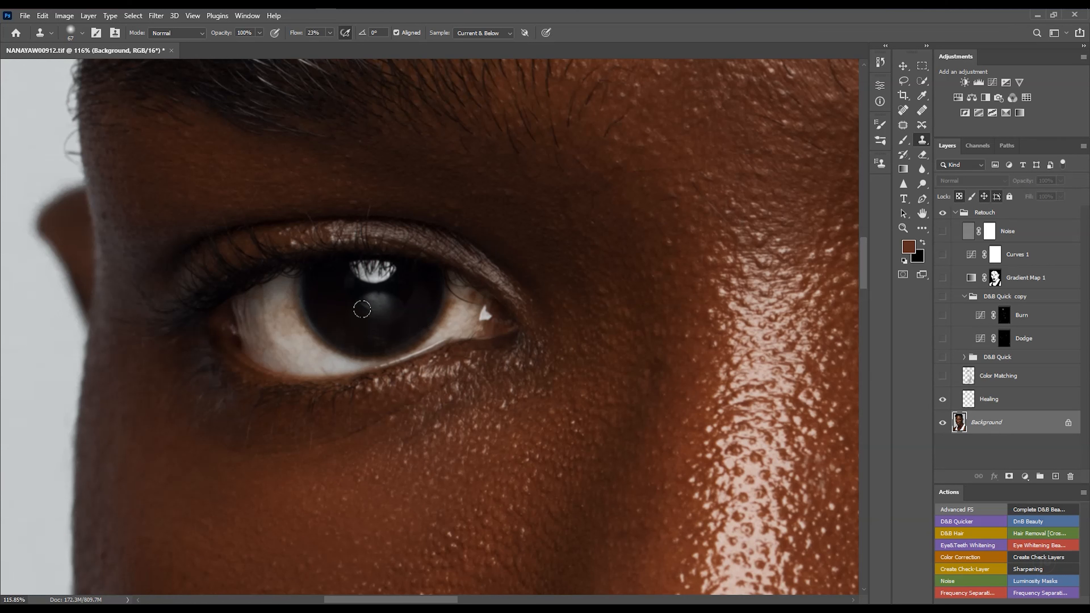
pyautogui.moveTo(546, 296); pyautogui.dragTo(437, 300)
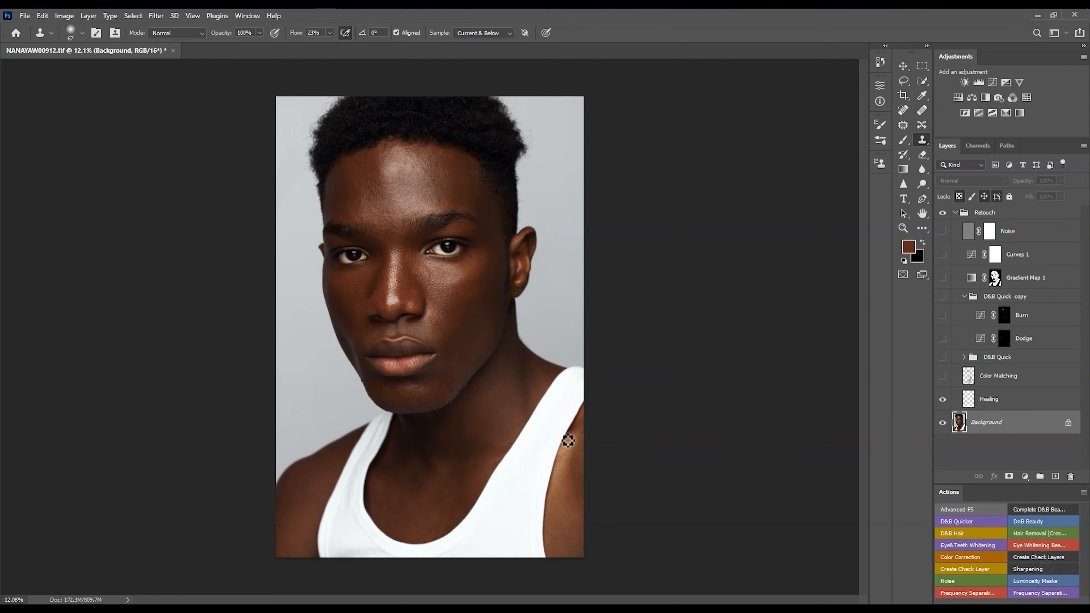
# - Inspect the whole face and the cheek at different zoom levels
pyautogui.scroll(1, 487, 369)
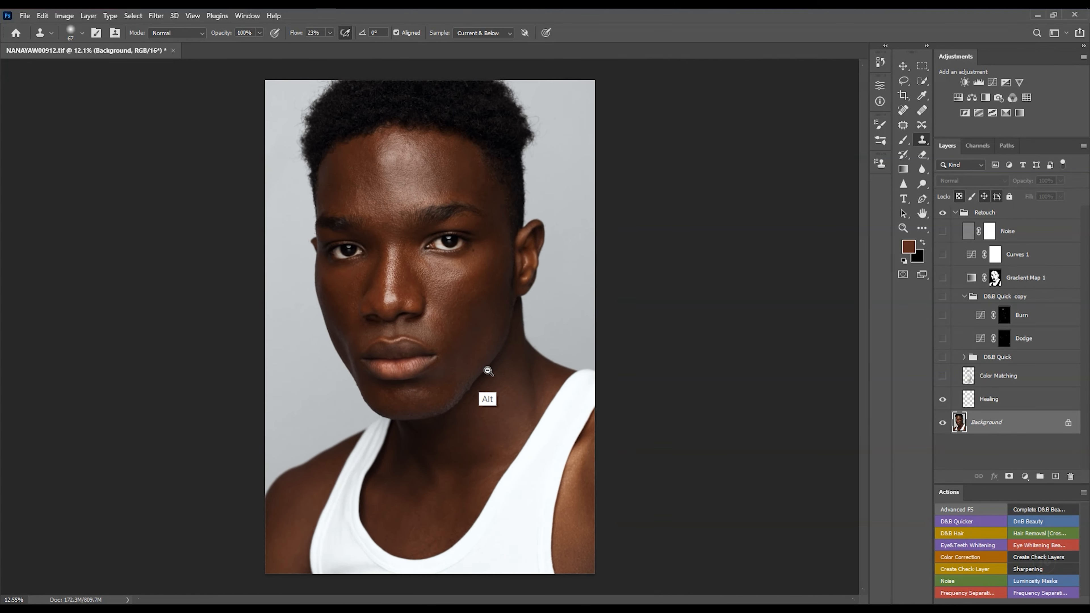
pyautogui.scroll(-4, 486, 371)
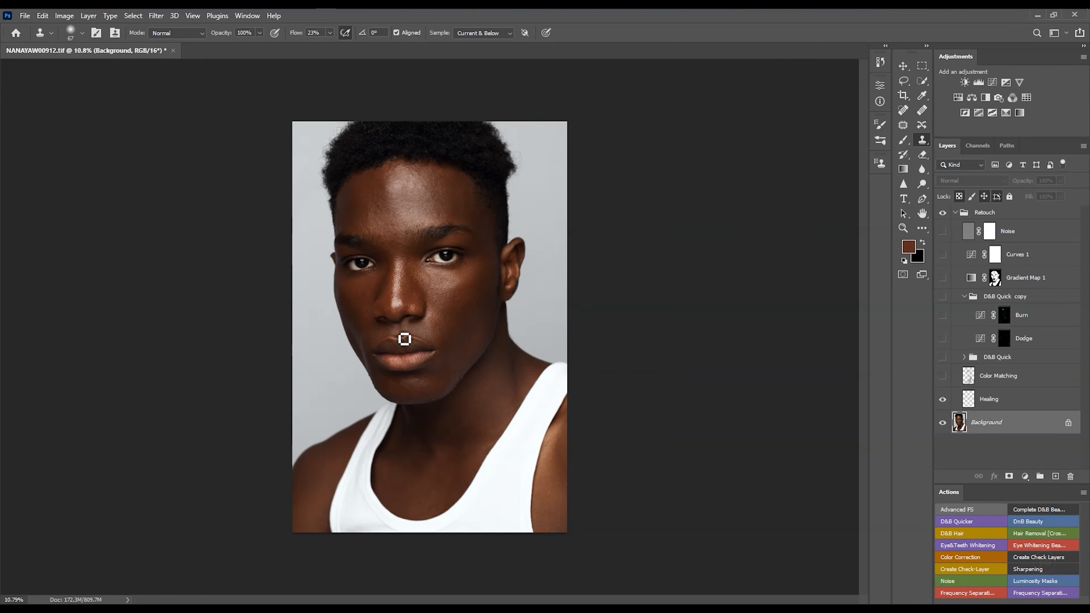
pyautogui.scroll(5, 467, 313)
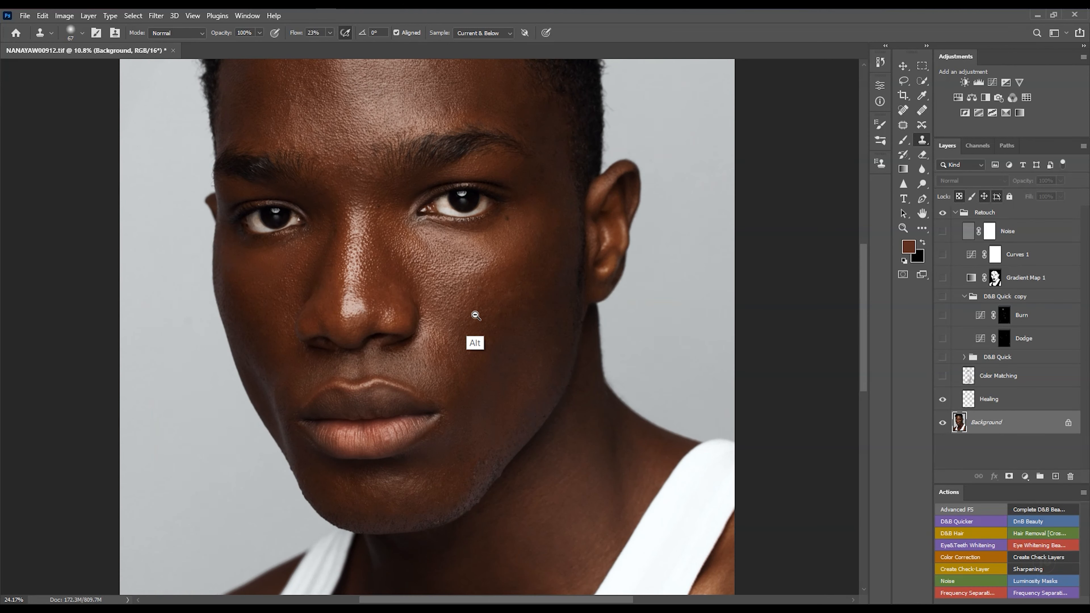
pyautogui.scroll(5, 475, 315)
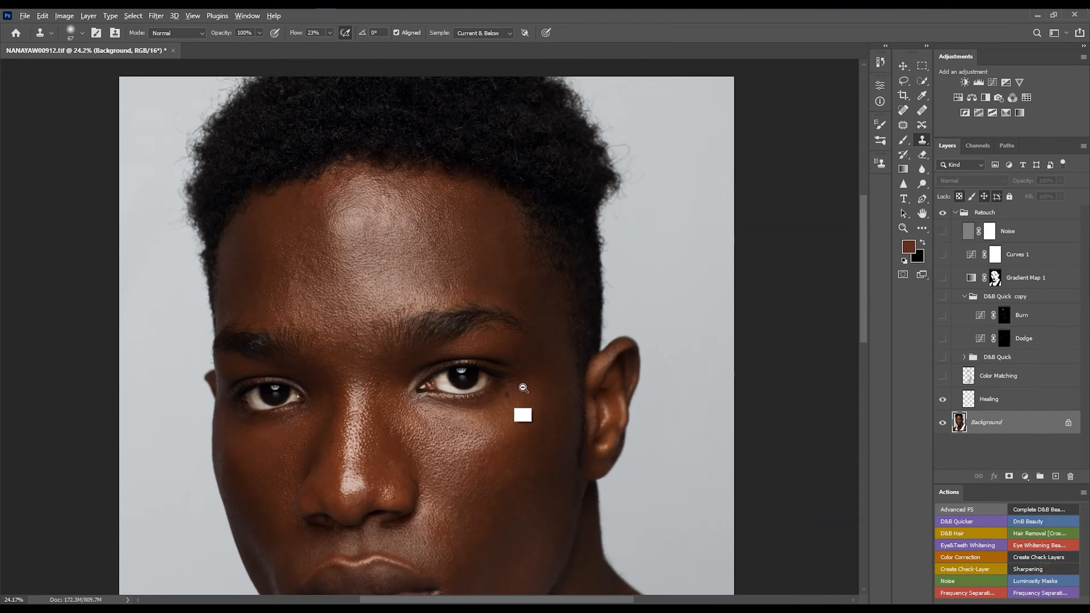
pyautogui.scroll(-3, 521, 377)
pyautogui.scroll(-3, 492, 418)
pyautogui.moveTo(495, 297)
pyautogui.mouseDown()
pyautogui.moveTo(520, 301)
pyautogui.moveTo(501, 309)
pyautogui.mouseUp()
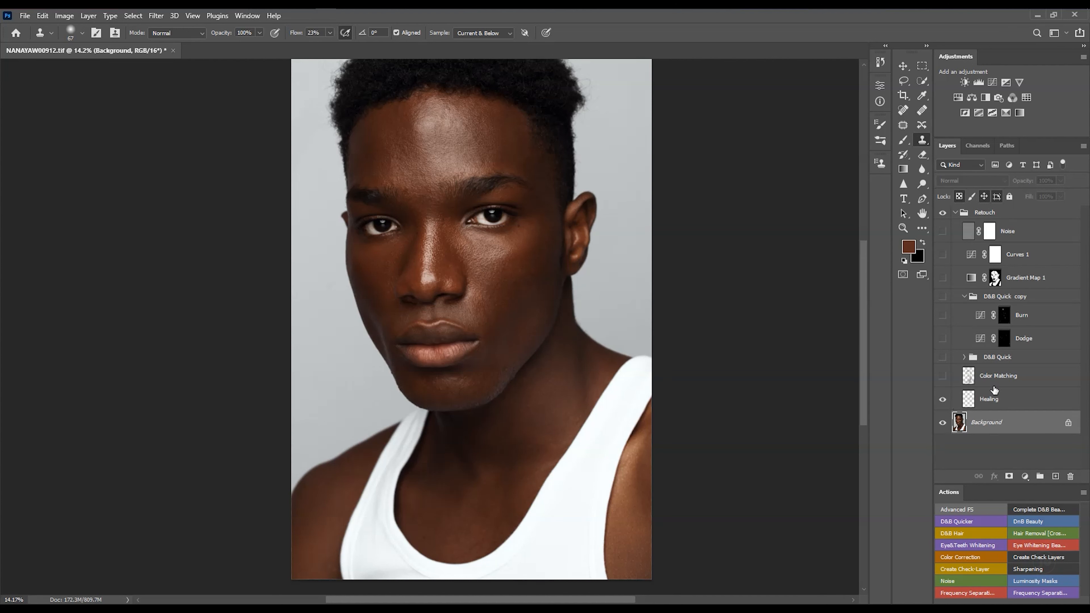
# - Show the Color Matching layer and paint over the cheek with a soft round 500 px brush
pyautogui.click(1013, 378)
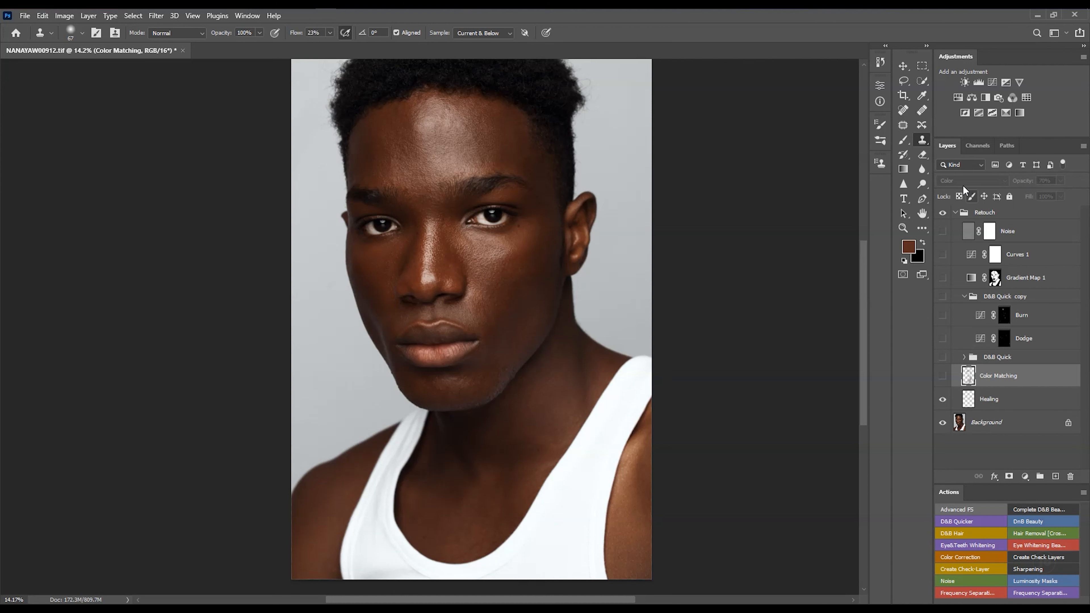
pyautogui.click(942, 376)
pyautogui.click(904, 143)
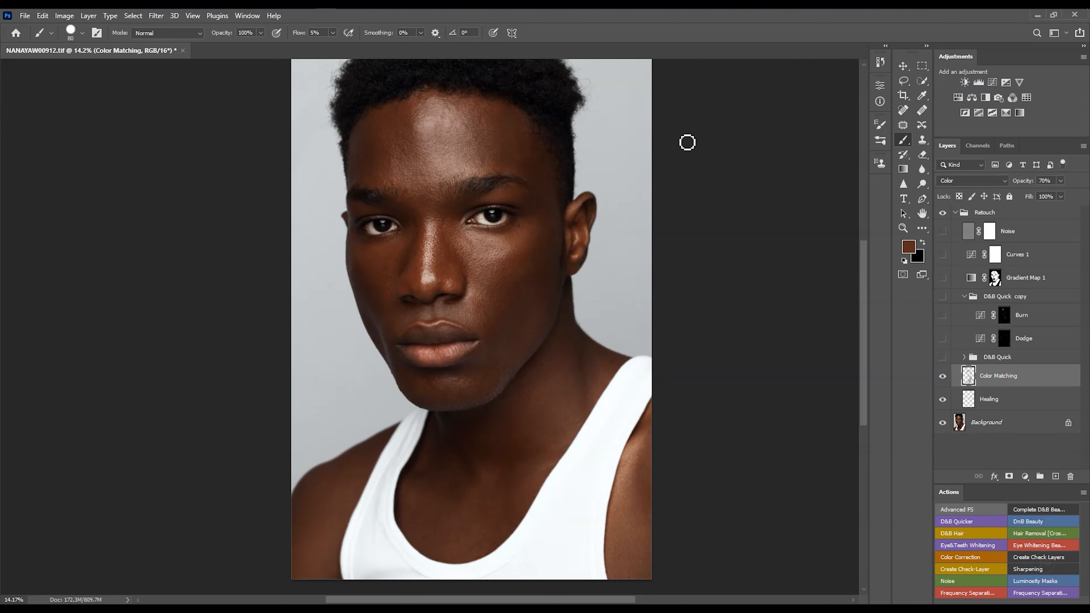
pyautogui.rightClick(474, 223)
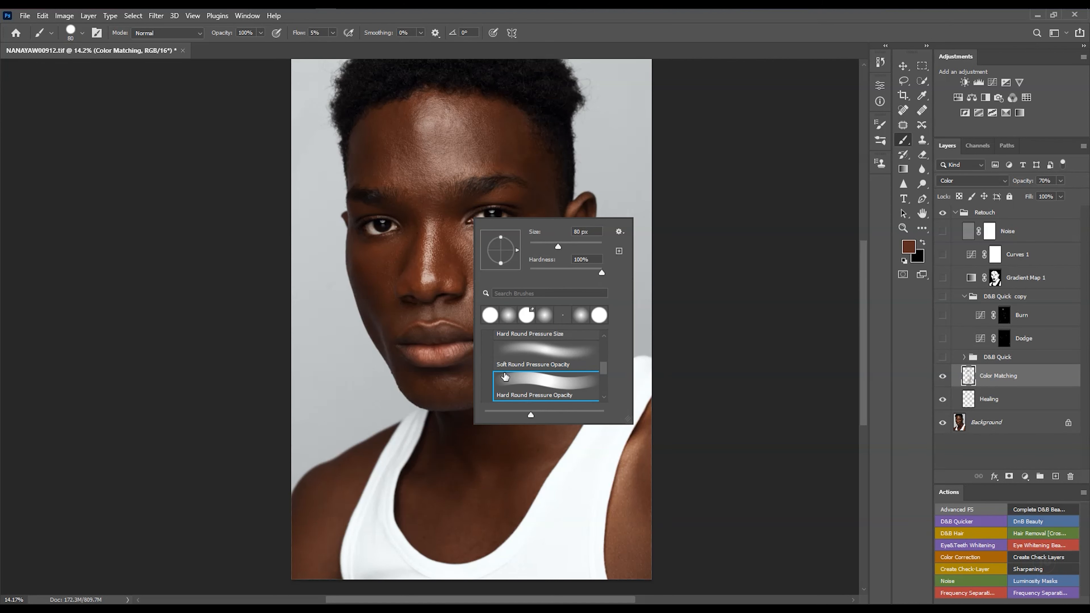
pyautogui.click(516, 351)
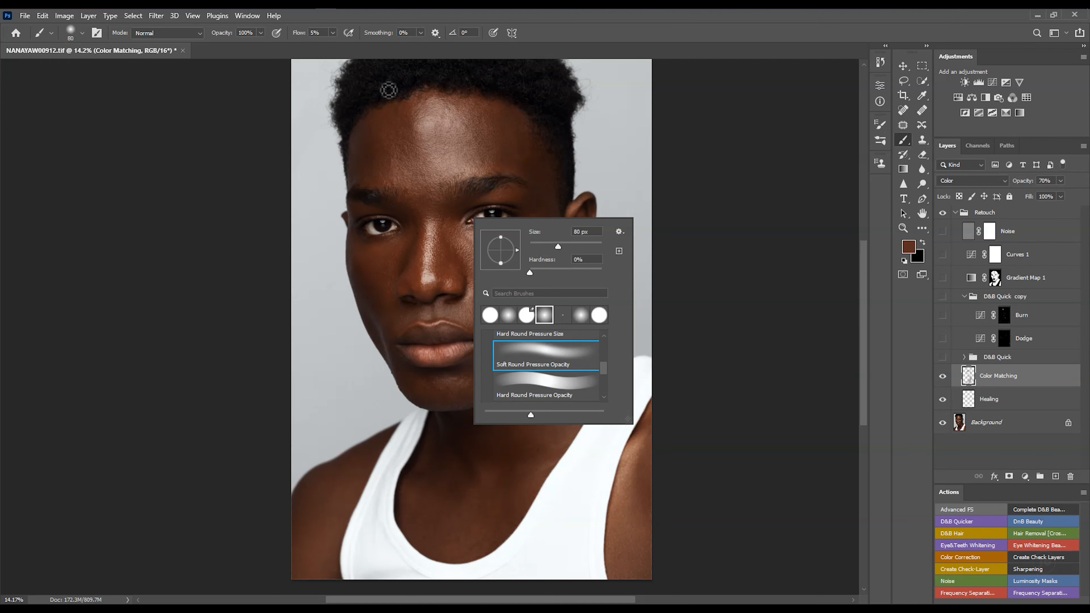
pyautogui.click(350, 34)
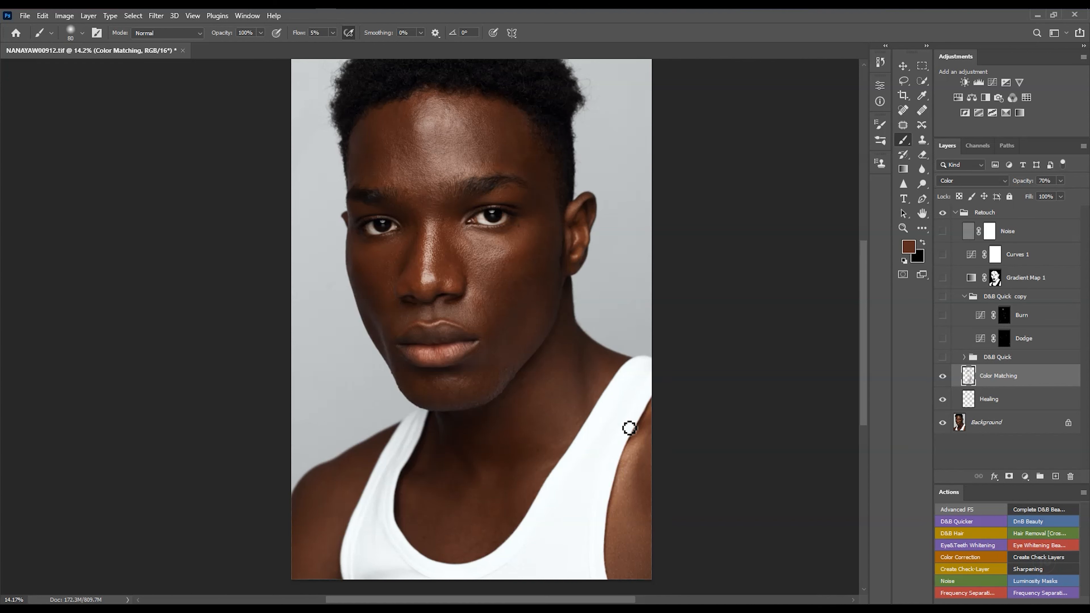
pyautogui.press(']')
pyautogui.press(']')
pyautogui.press(']')
pyautogui.press(']')
pyautogui.press(']')
pyautogui.press(']')
pyautogui.press(']')
pyautogui.press(']')
pyautogui.press(']')
pyautogui.press(']')
pyautogui.moveTo(507, 287); pyautogui.dragTo(535, 319)
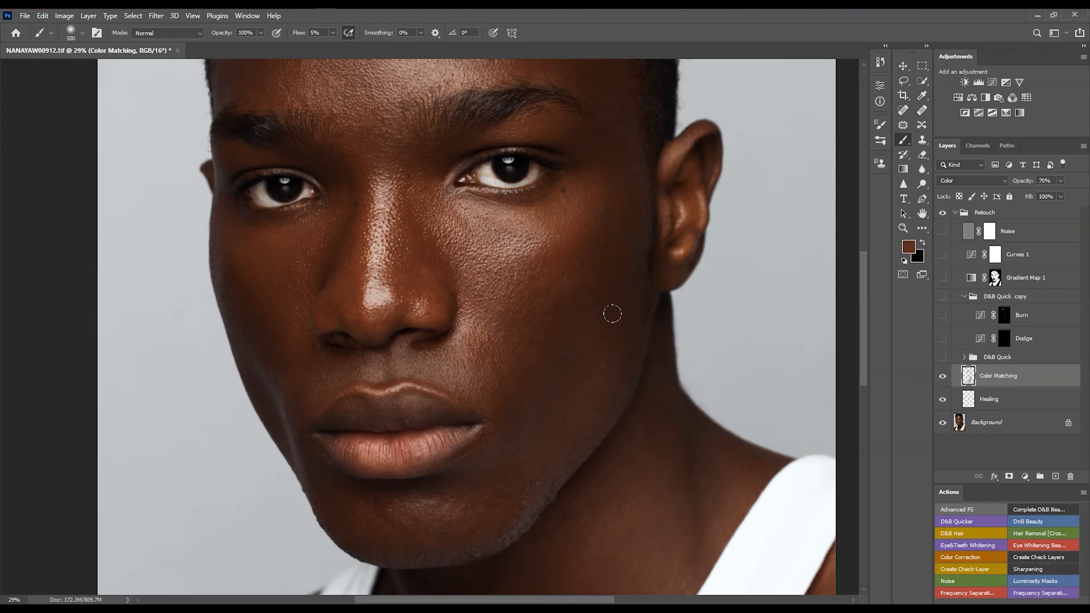
pyautogui.moveTo(522, 338); pyautogui.dragTo(533, 321)
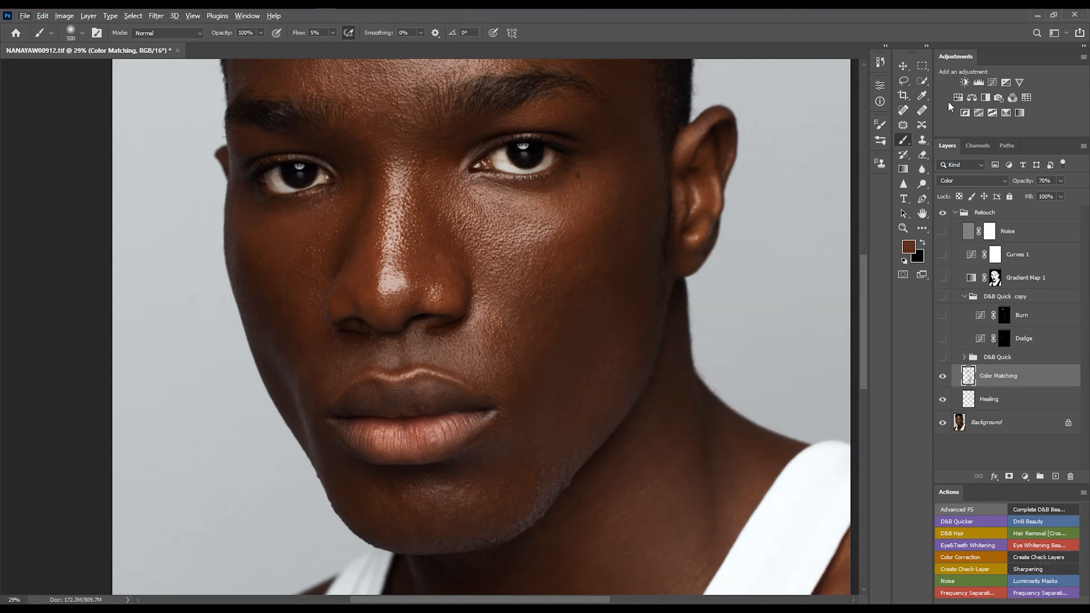
# - Sample a skin tone from the cheek and paint it over the jaw on the Color Matching layer
pyautogui.click(922, 97)
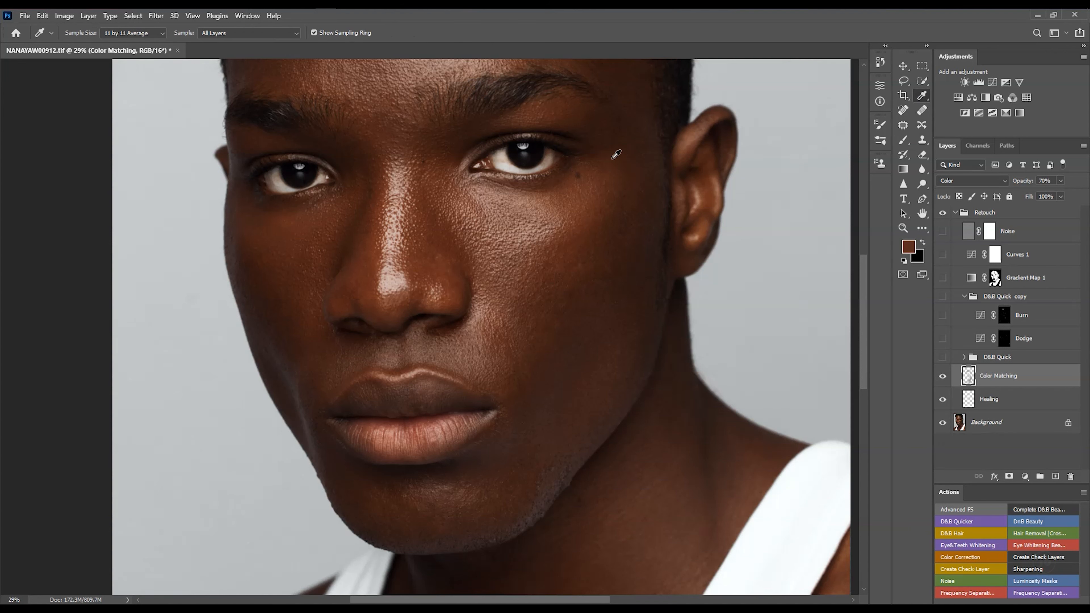
pyautogui.moveTo(528, 303)
pyautogui.mouseDown()
pyautogui.moveTo(539, 314)
pyautogui.moveTo(542, 296)
pyautogui.mouseUp()
pyautogui.click(902, 141)
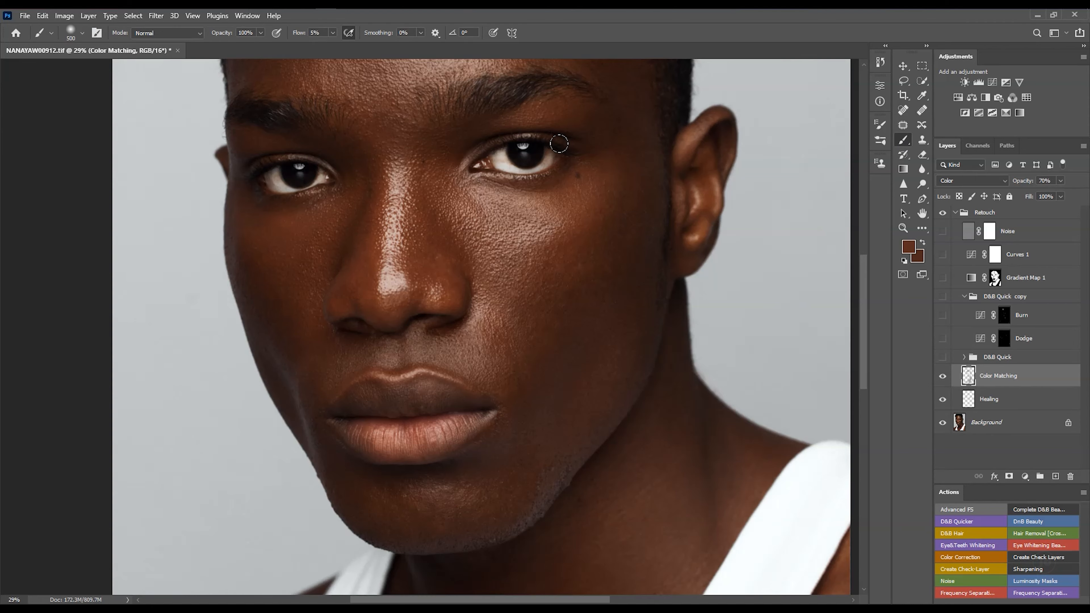
pyautogui.hotkey('ctrl', '0')
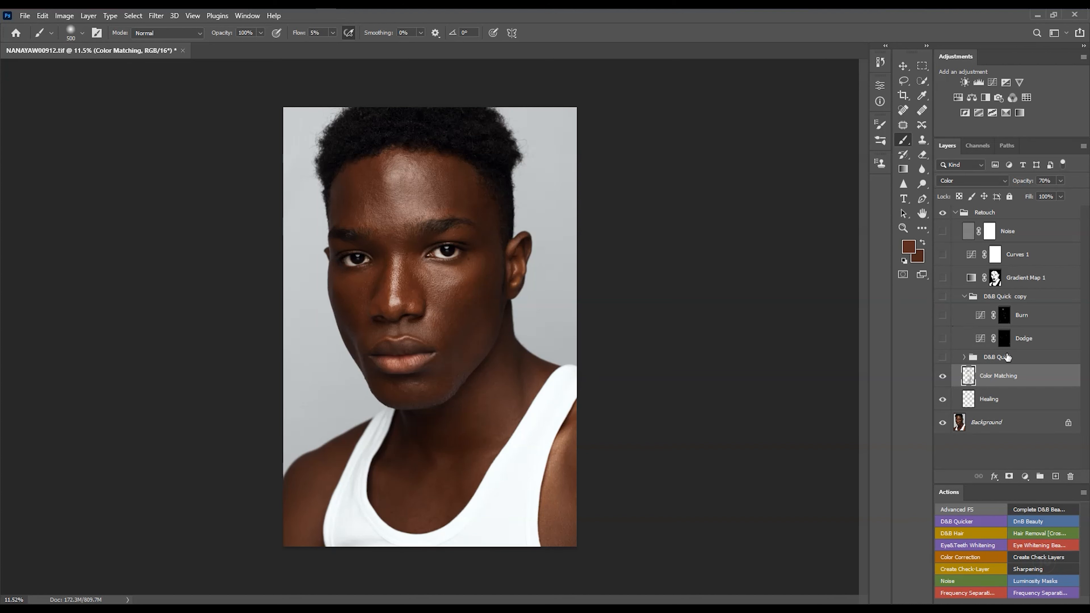
pyautogui.click(942, 376)
pyautogui.moveTo(484, 408); pyautogui.dragTo(547, 319)
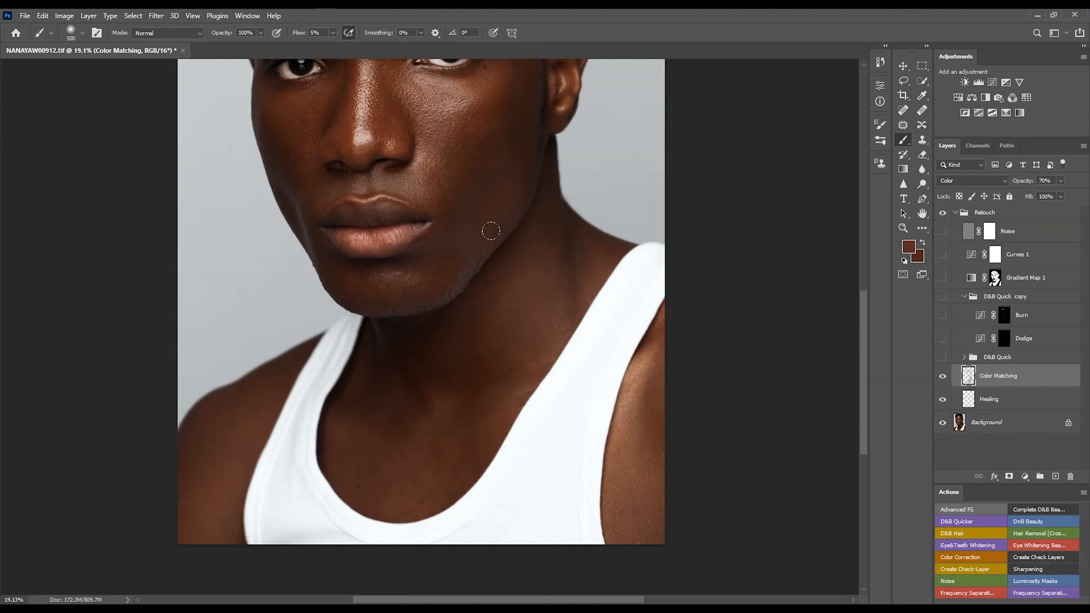
# - Toggle the Color Matching layer off and on to compare the result
pyautogui.click(942, 376)
pyautogui.click(942, 376)
pyautogui.click(942, 377)
pyautogui.click(942, 377)
pyautogui.scroll(-5, 545, 395)
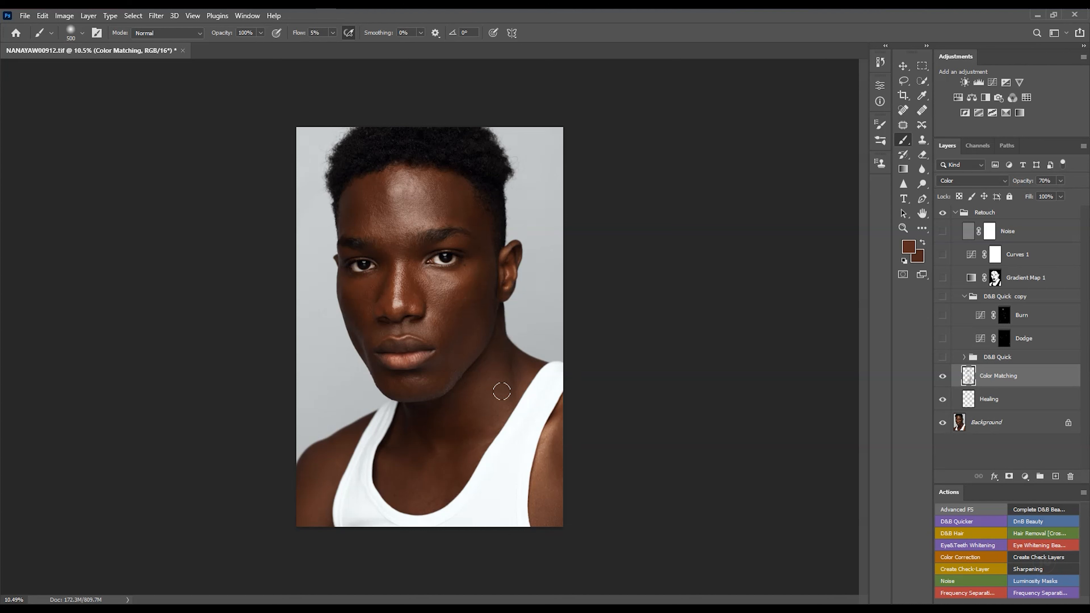
# - Expand the D&B Quick group and scroll through its layers
pyautogui.click(964, 358)
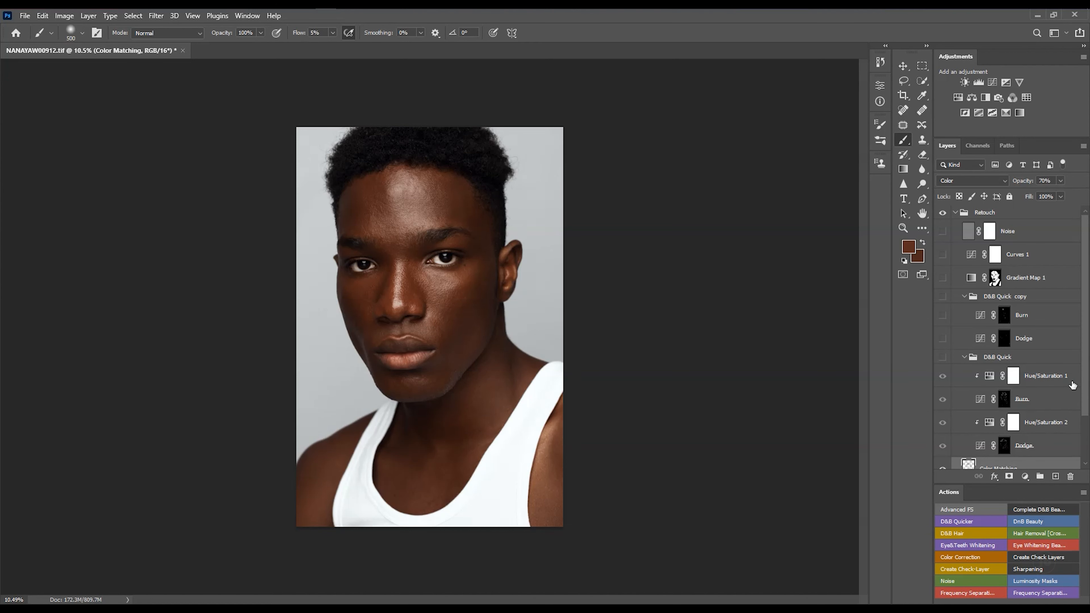
pyautogui.moveTo(1084, 382); pyautogui.dragTo(1086, 420)
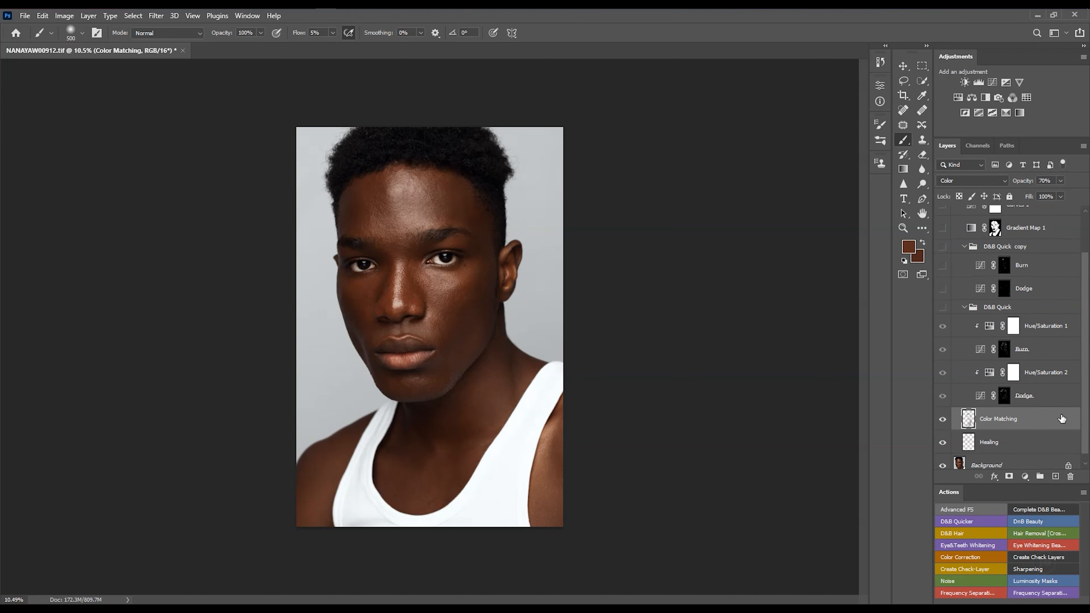
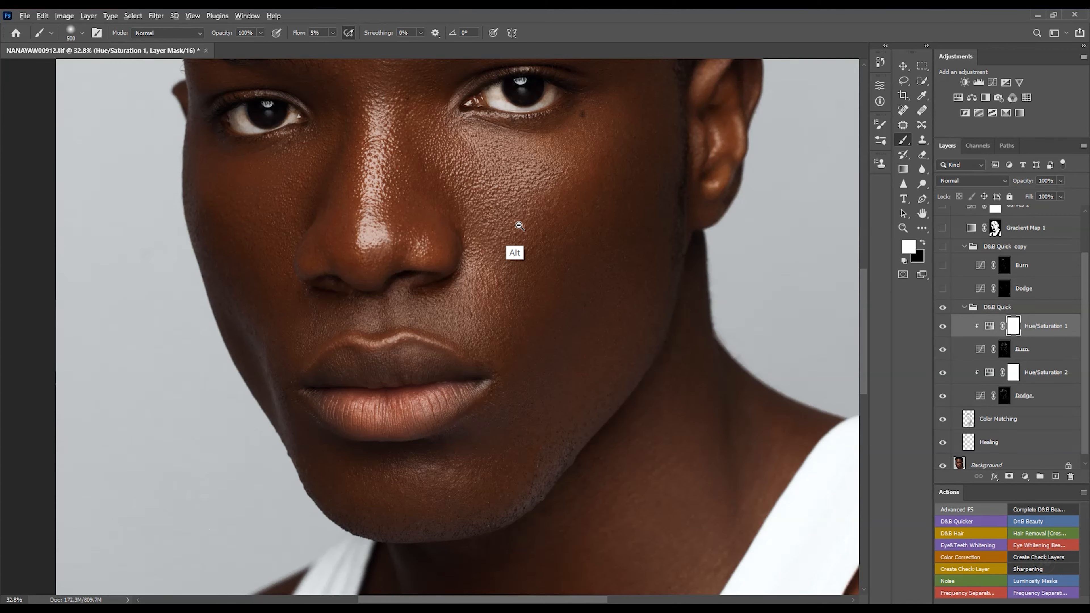
# - Toggle the D&B Quick group's visibility off and on to compare the dodge and burn result on the face
pyautogui.moveTo(520, 226); pyautogui.dragTo(503, 231)
pyautogui.moveTo(527, 270); pyautogui.dragTo(417, 315)
pyautogui.moveTo(463, 279); pyautogui.dragTo(497, 231)
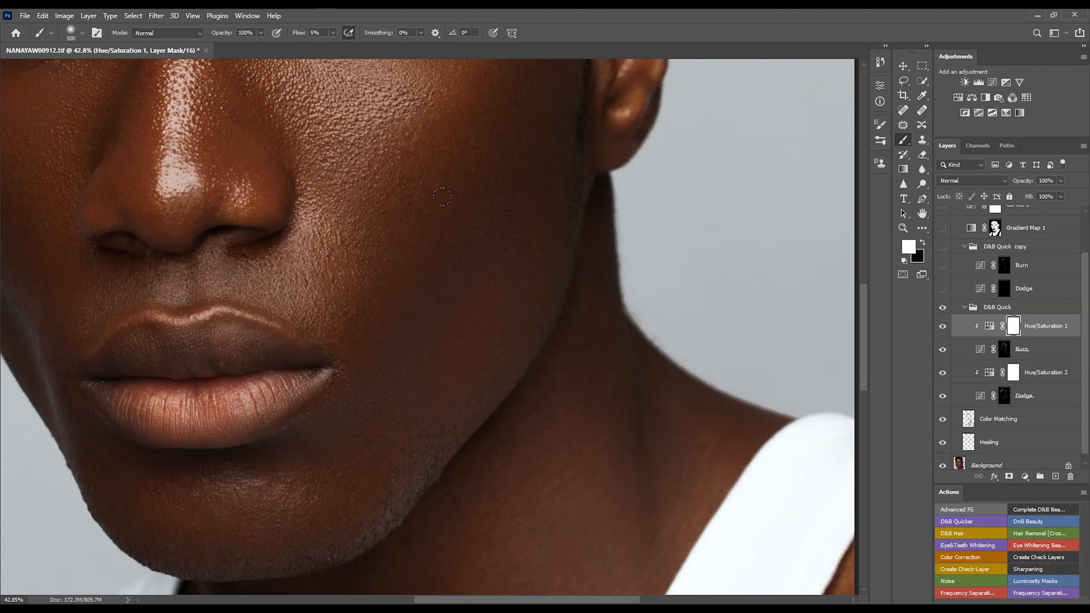
pyautogui.scroll(-5, 464, 257)
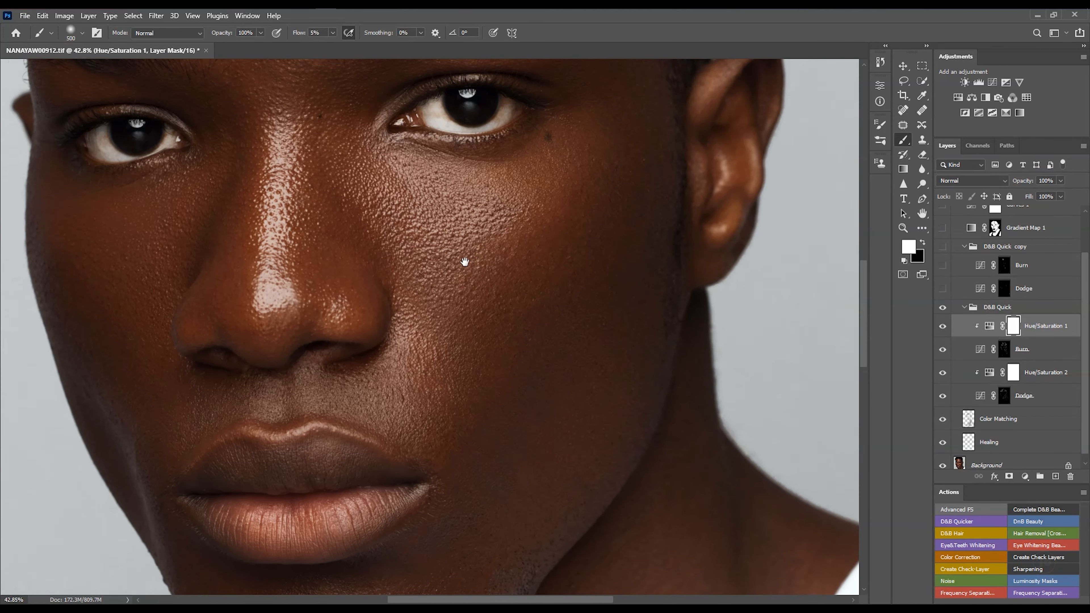
pyautogui.scroll(-2, 460, 250)
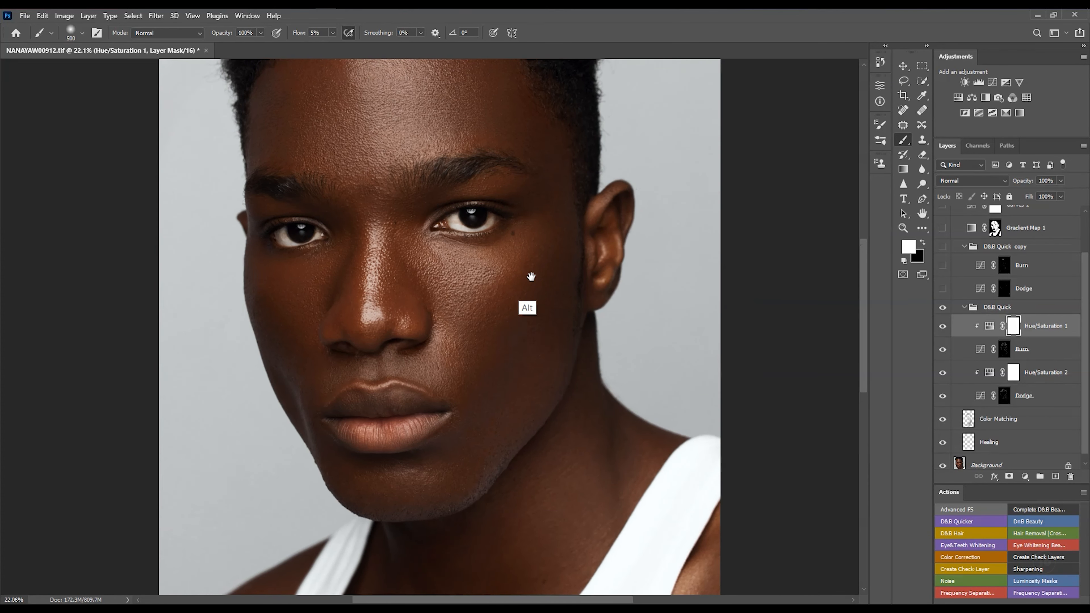
pyautogui.click(942, 307)
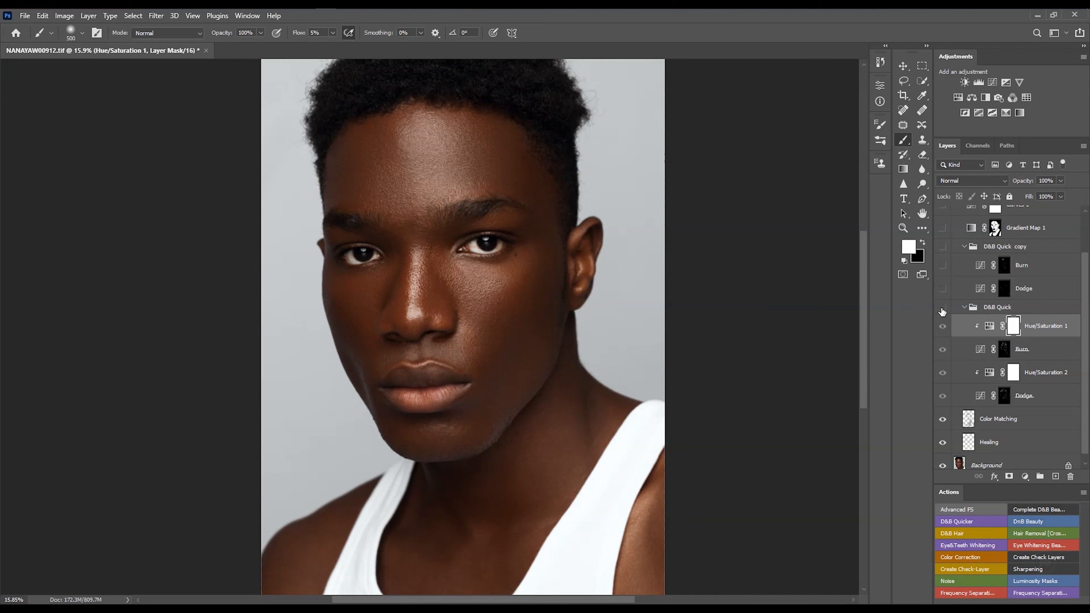
pyautogui.click(943, 308)
pyautogui.click(941, 309)
pyautogui.click(939, 313)
pyautogui.scroll(-3, 608, 377)
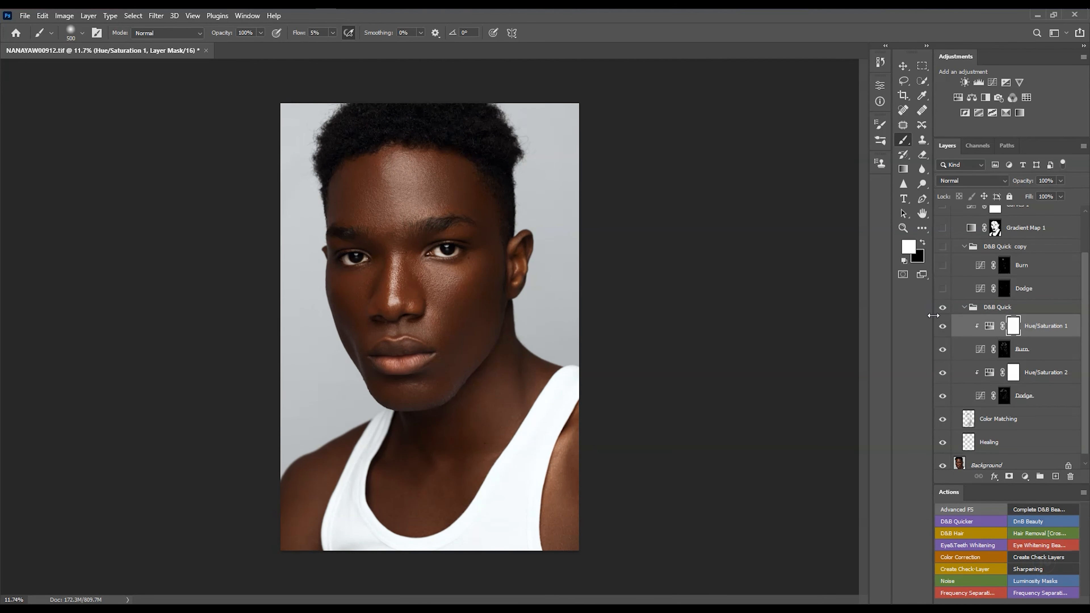
# - Collapse the D&B Quick group and make the D&B Quick copy group visible along with its Burn and Dodge layers
pyautogui.click(963, 308)
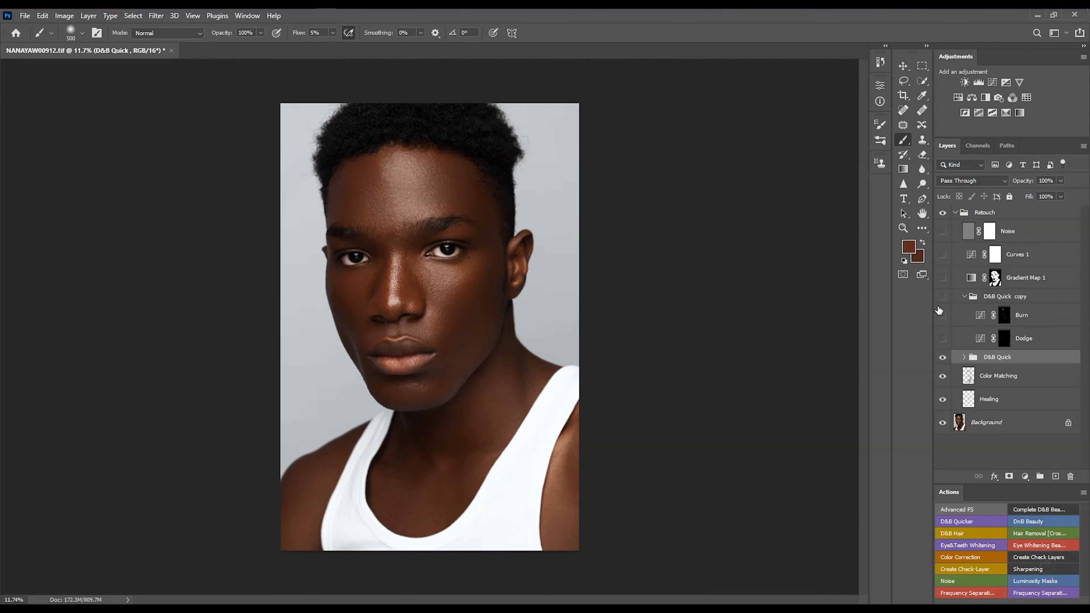
pyautogui.scroll(3, 447, 328)
pyautogui.moveTo(479, 311); pyautogui.dragTo(511, 97)
pyautogui.moveTo(587, 310); pyautogui.dragTo(551, 314)
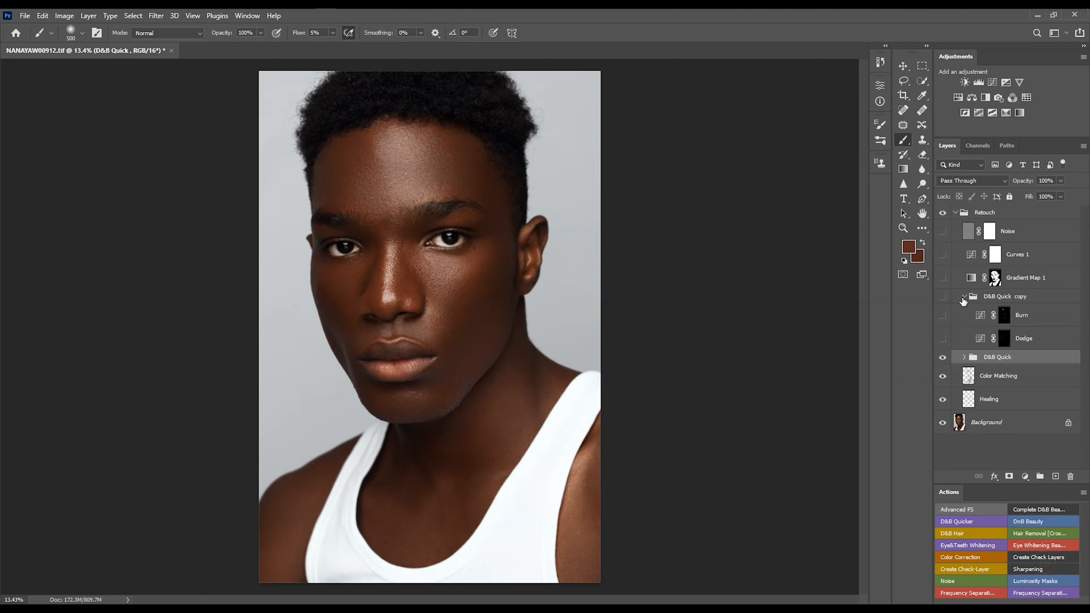
pyautogui.click(943, 297)
pyautogui.moveTo(942, 315); pyautogui.dragTo(942, 342)
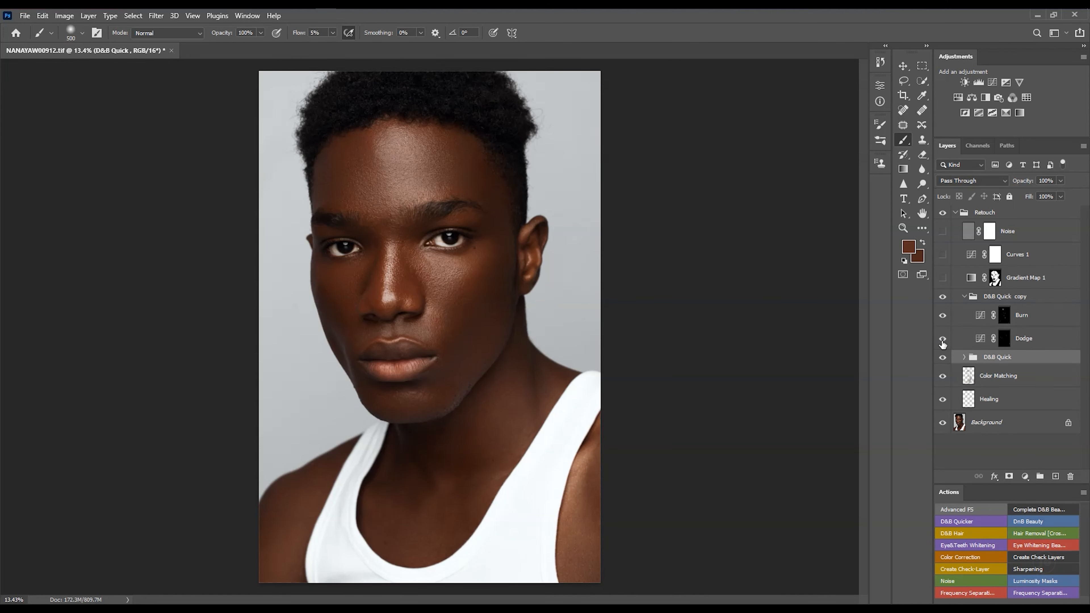
# - Toggle the D&B Quick copy group off and on to compare, leaving it visible, and collapse it
pyautogui.click(942, 297)
pyautogui.click(941, 298)
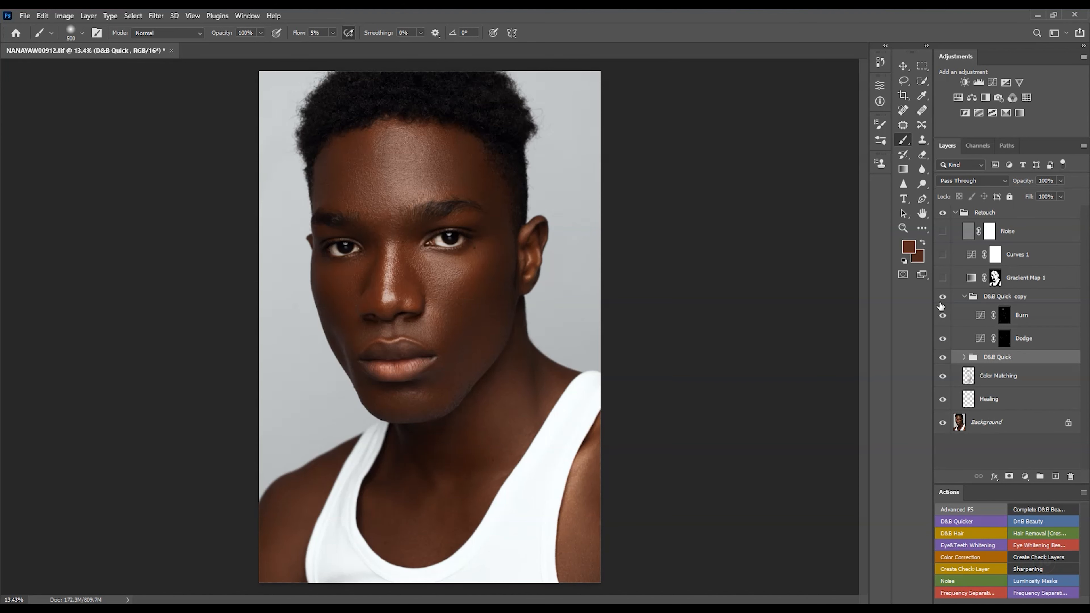
pyautogui.click(941, 302)
pyautogui.click(942, 298)
pyautogui.click(942, 299)
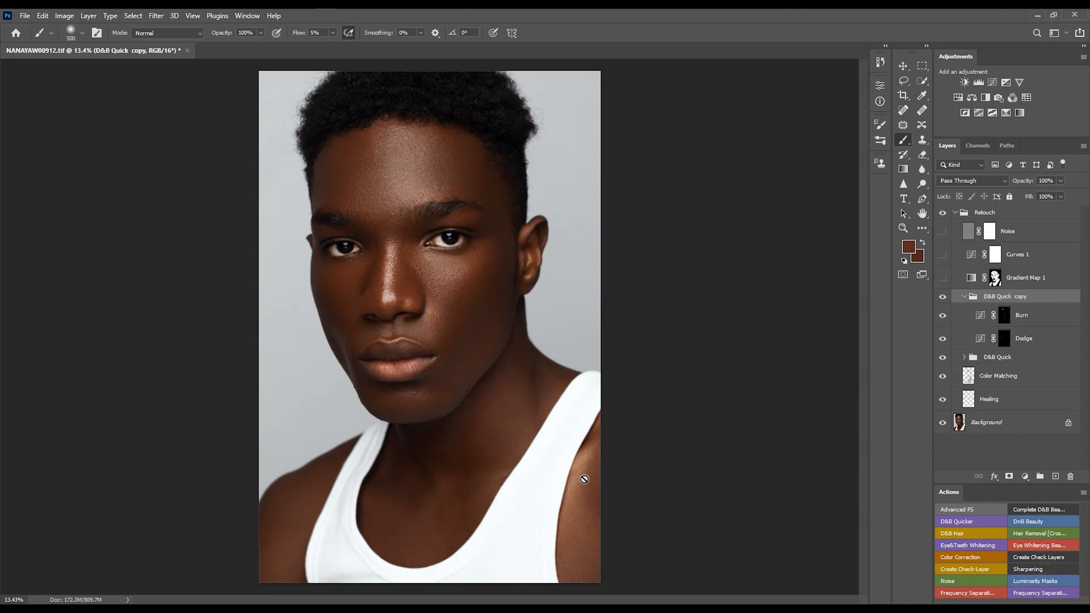
pyautogui.click(943, 298)
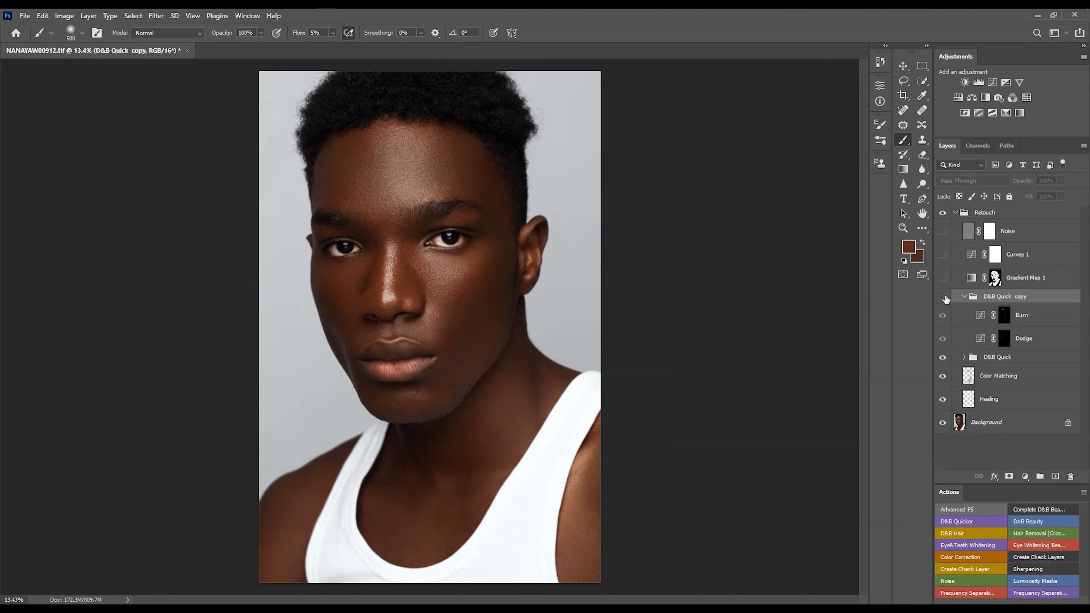
pyautogui.click(942, 297)
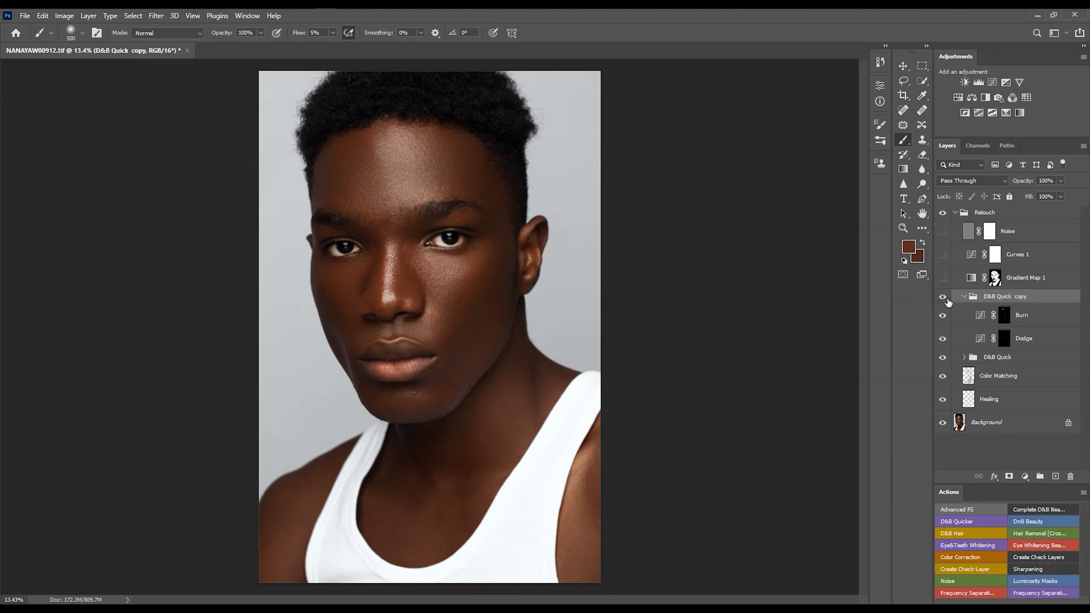
pyautogui.click(964, 297)
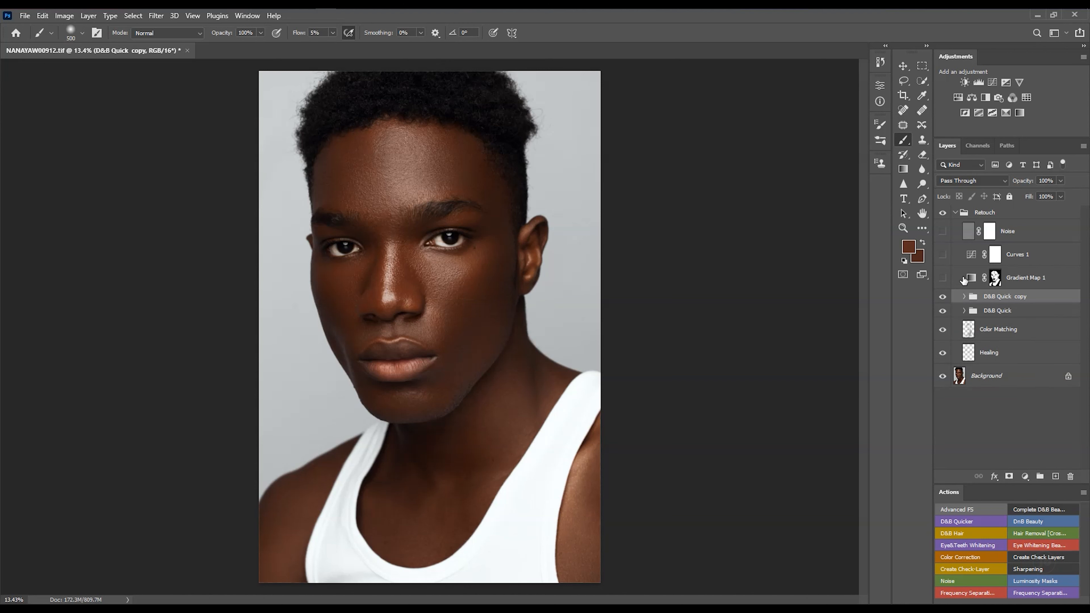
pyautogui.click(966, 282)
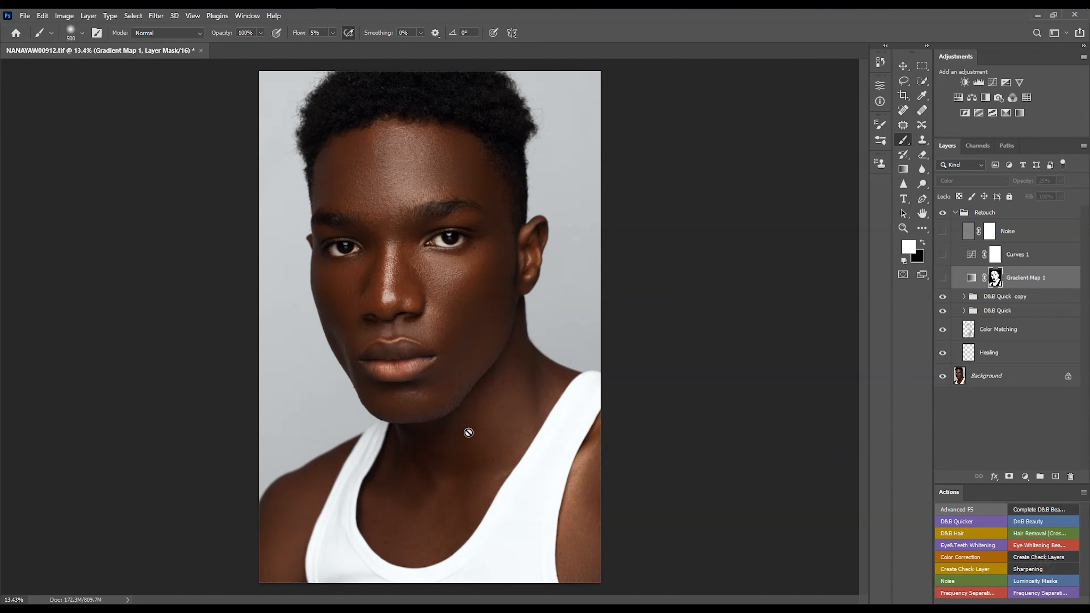
pyautogui.click(1021, 299)
pyautogui.click(1024, 475)
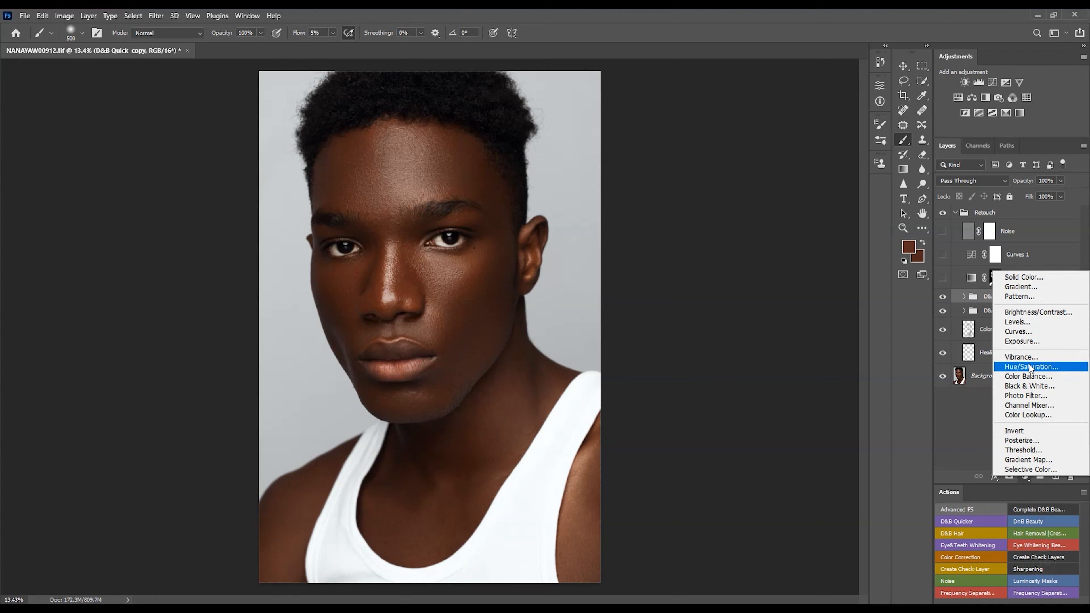
pyautogui.click(1013, 461)
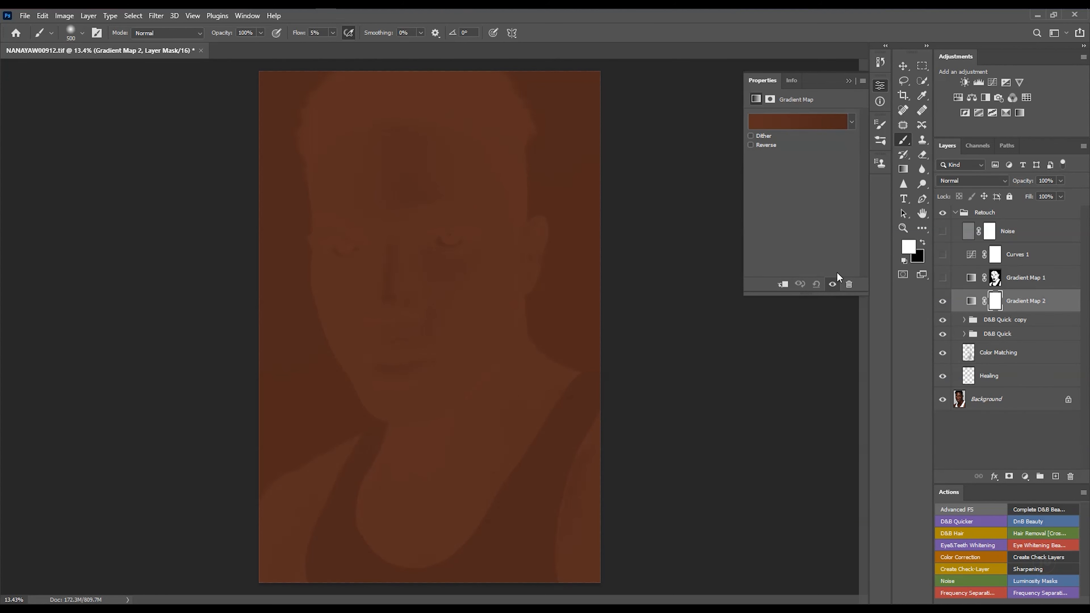
pyautogui.click(848, 284)
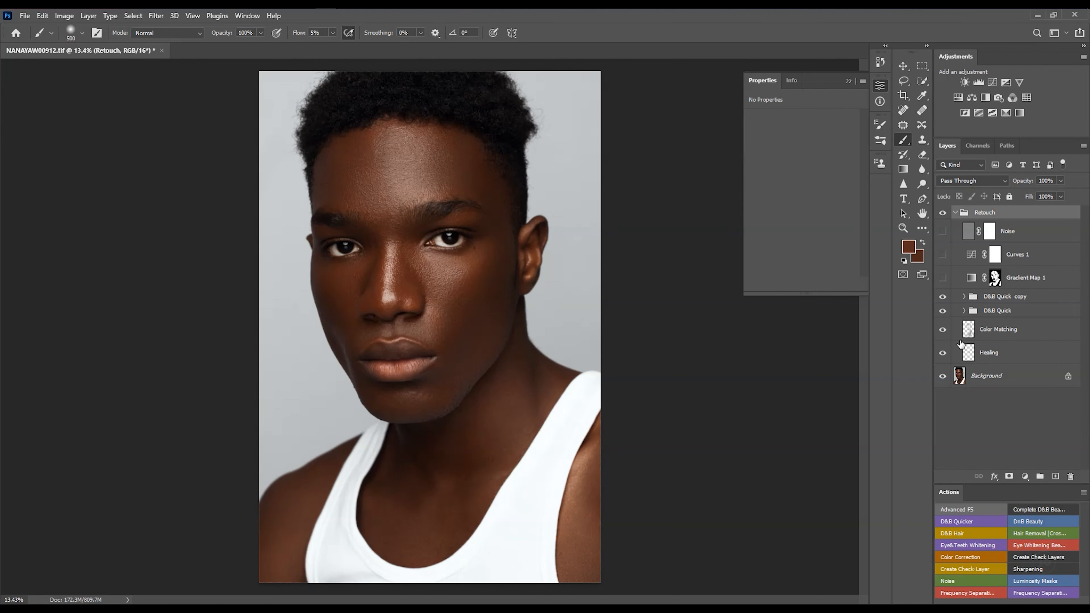
# - Reset the colours to default black and white and add a Gradient Map adjustment above the D&B Quick copy group
pyautogui.click(961, 350)
pyautogui.click(960, 366)
pyautogui.click(903, 261)
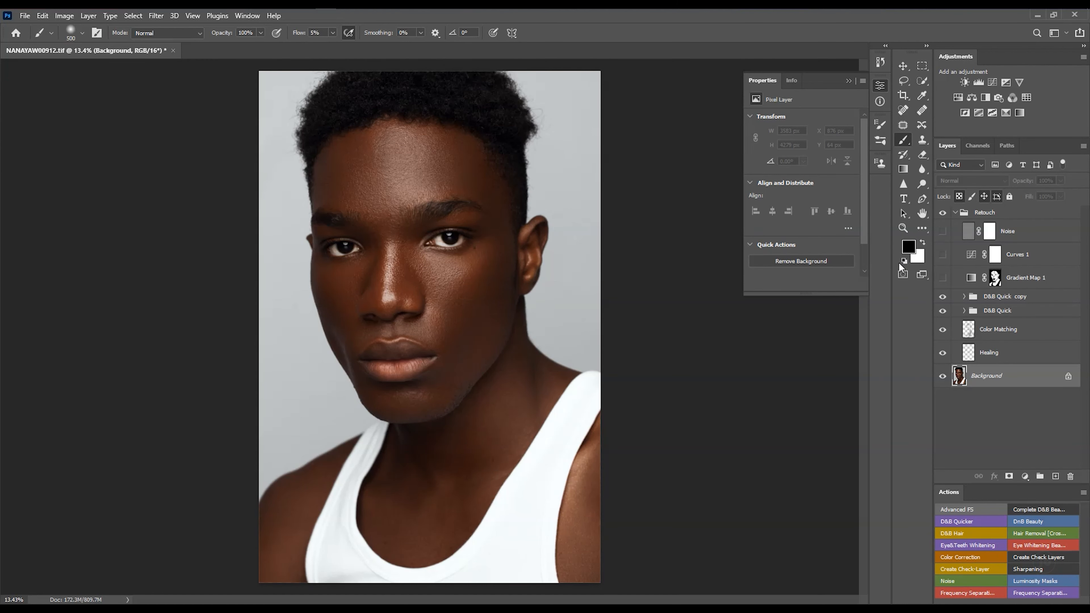
pyautogui.click(1021, 301)
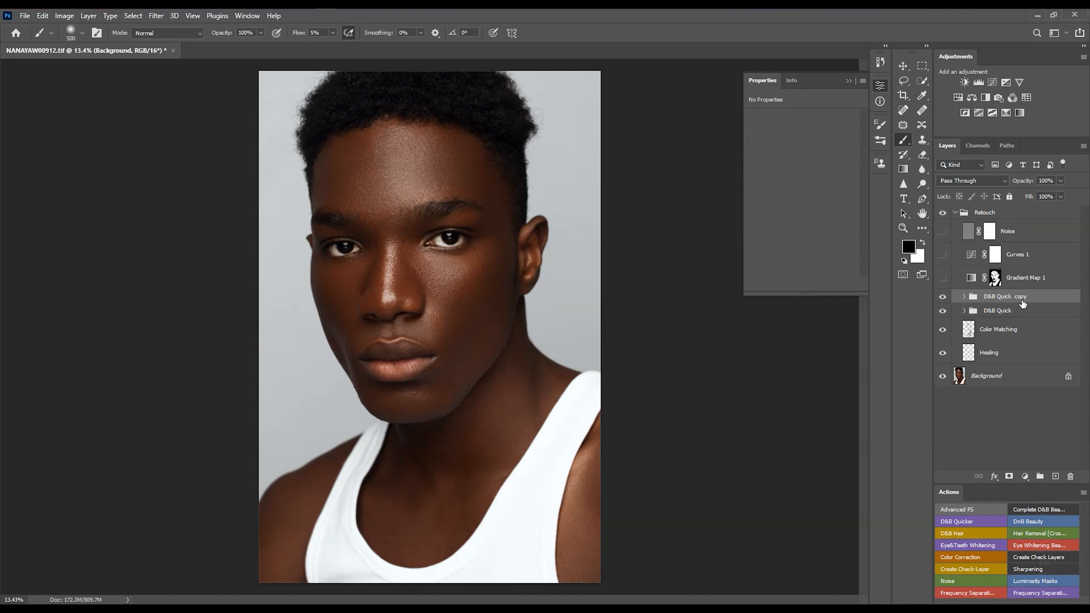
pyautogui.click(1025, 476)
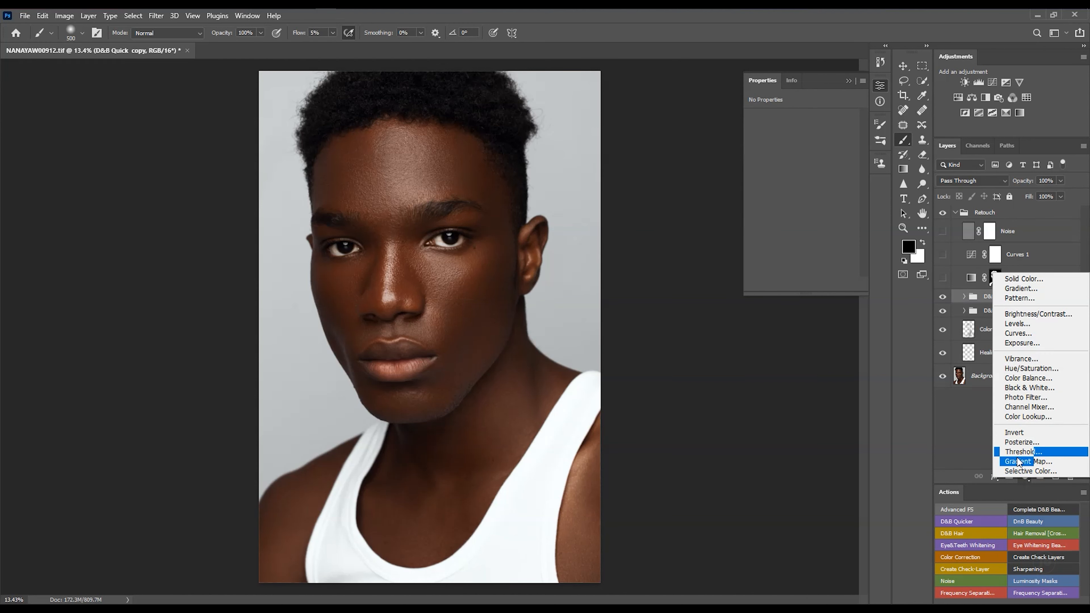
pyautogui.click(1027, 461)
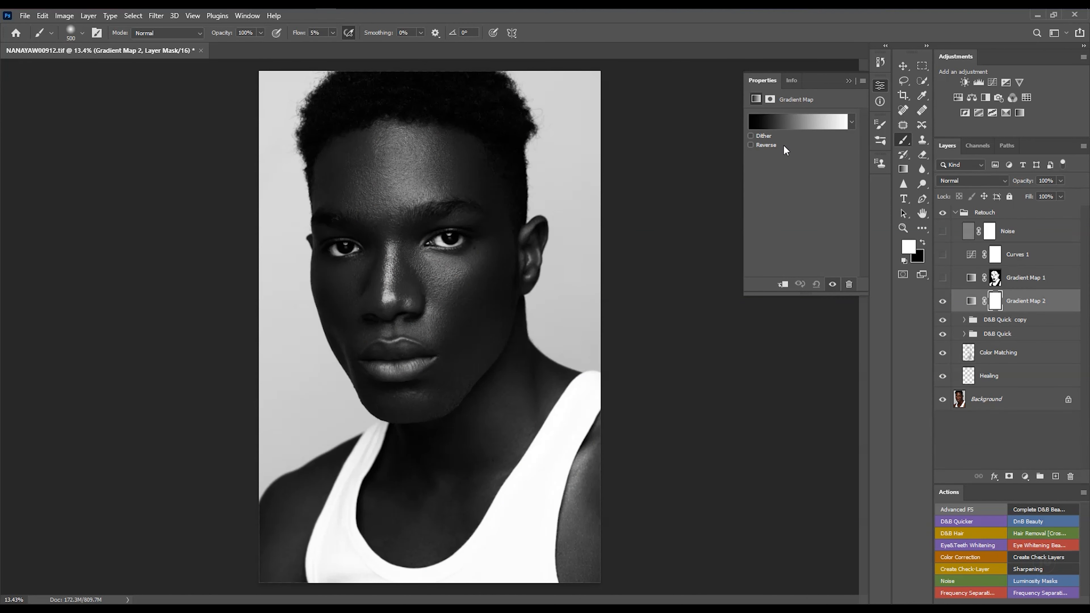
# - Hide the new Gradient Map 2 layer and open its Gradient Editor
pyautogui.click(832, 284)
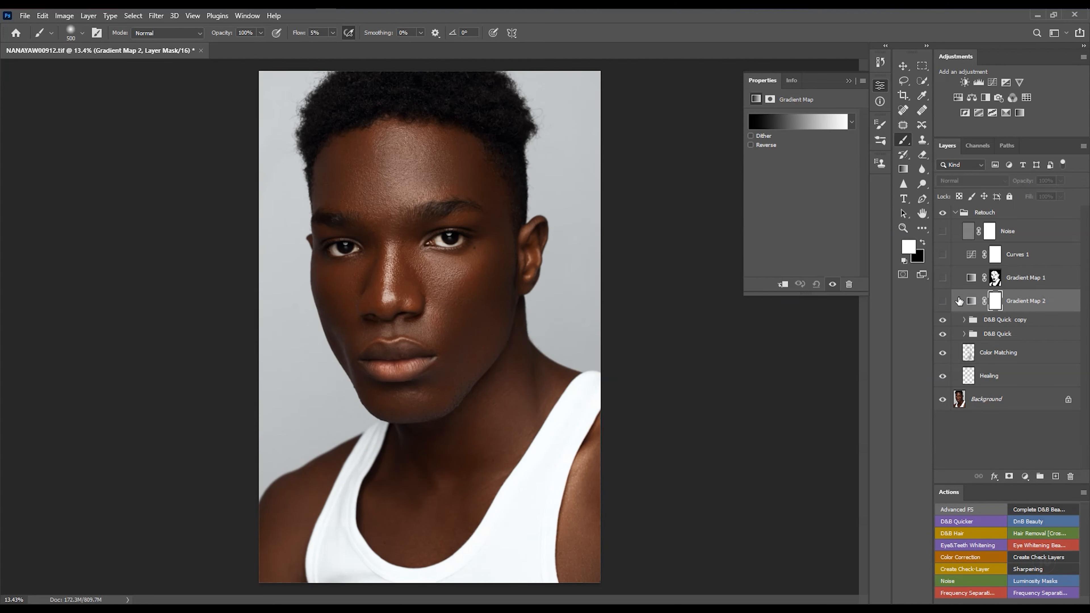
pyautogui.click(971, 302)
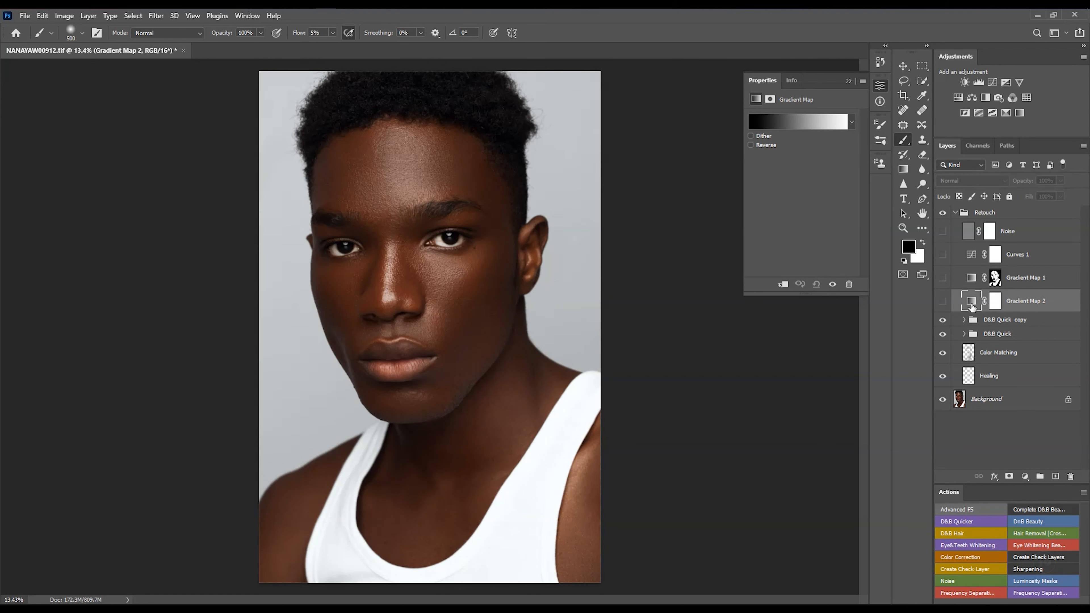
pyautogui.click(797, 128)
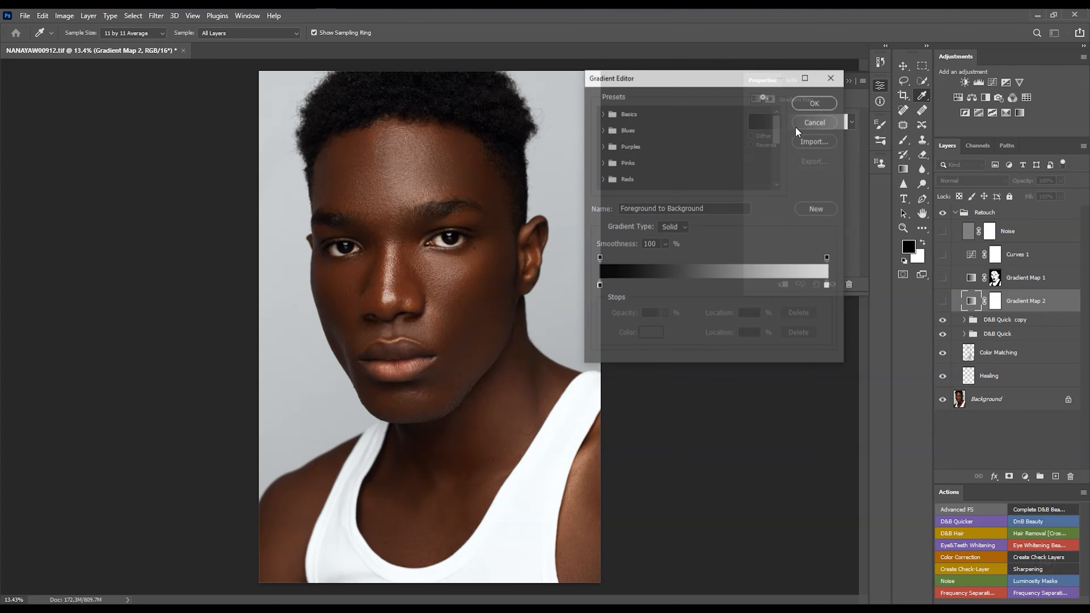
# - Add a colour stop at 50% and set the left end stop to a dark skin tone #34231b sampled from the cheek
pyautogui.click(717, 290)
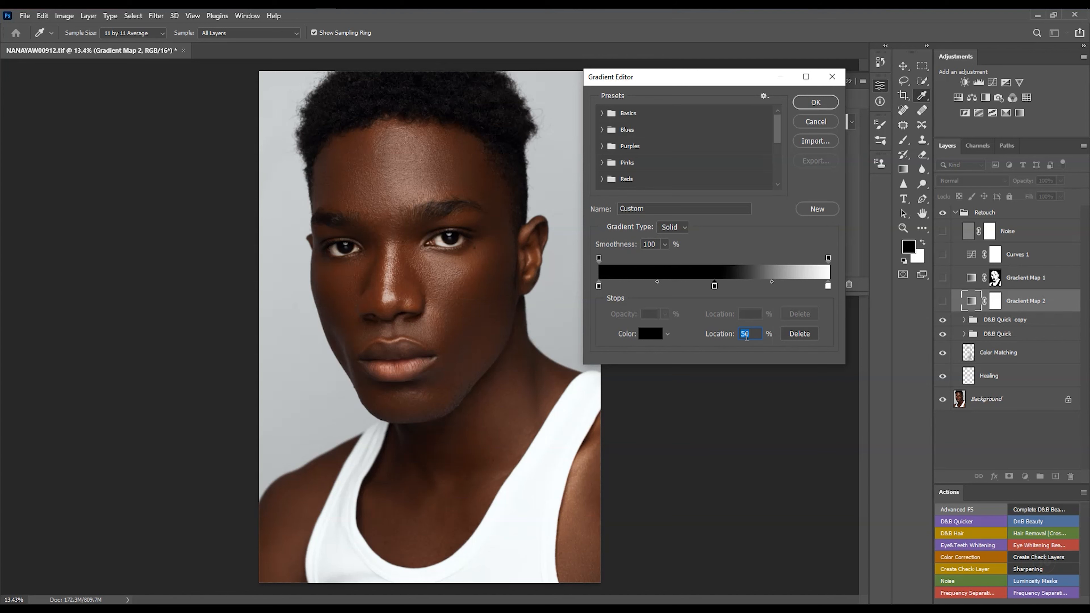
pyautogui.click(599, 286)
pyautogui.click(647, 336)
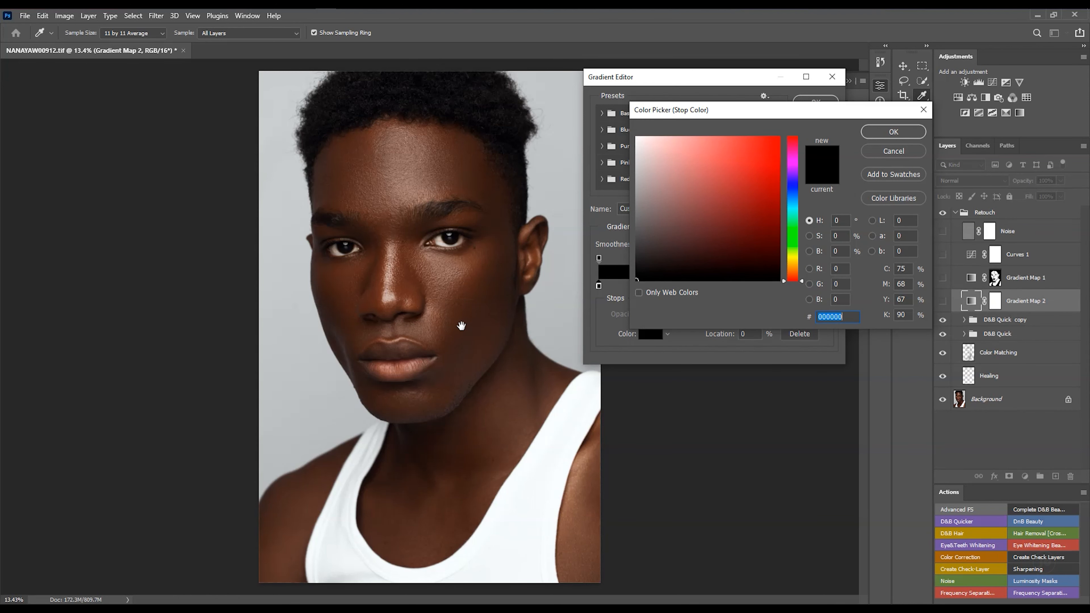
pyautogui.scroll(2, 502, 311)
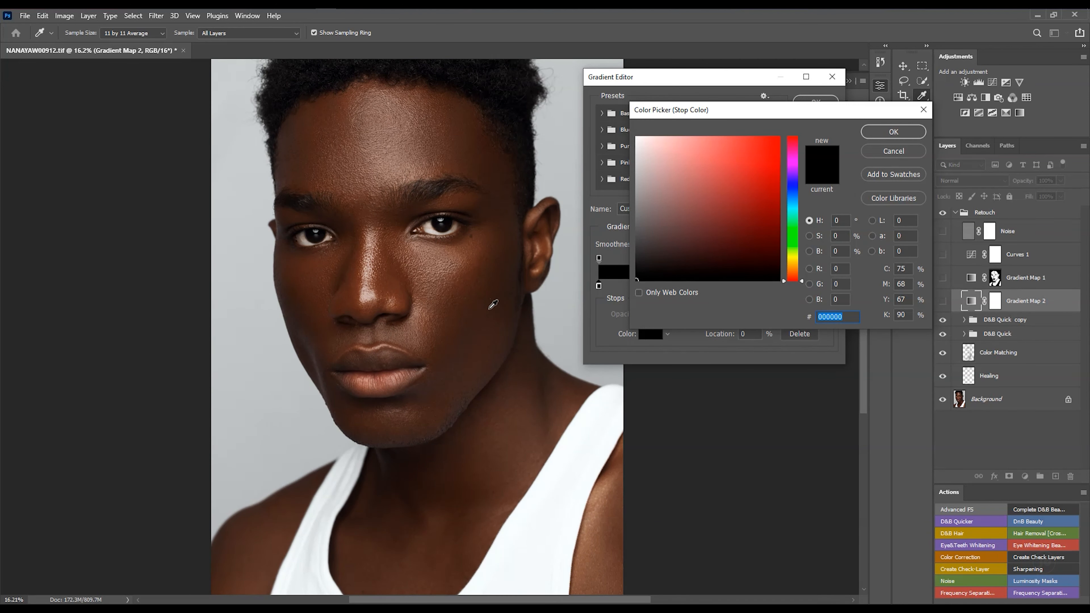
pyautogui.click(487, 297)
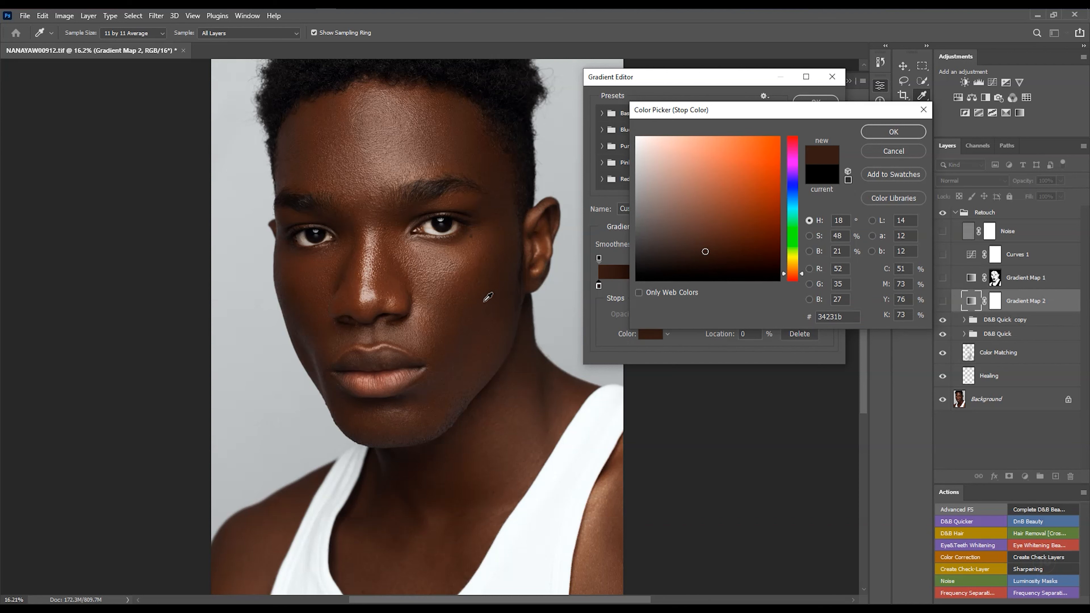
pyautogui.click(891, 133)
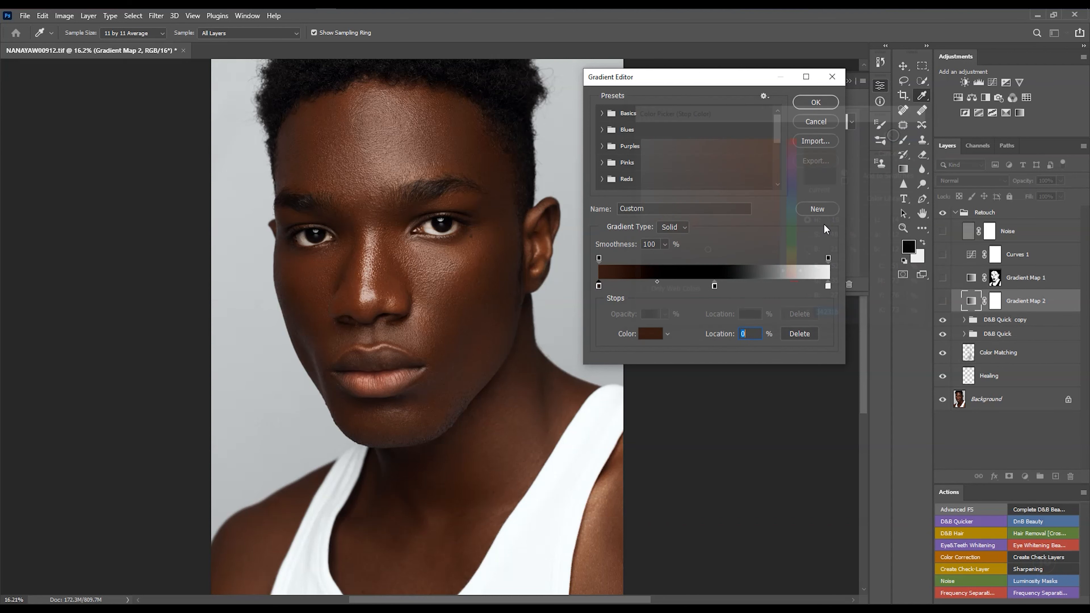
# - Set the middle stop's colour to a skin midtone #513023 sampled from the cheek
pyautogui.click(714, 288)
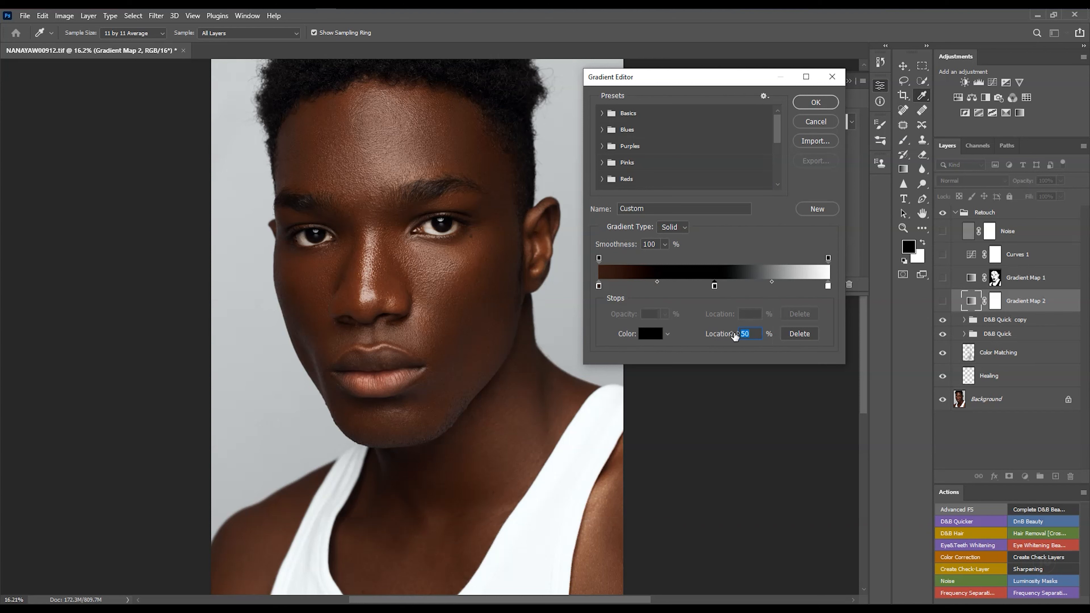
pyautogui.click(647, 335)
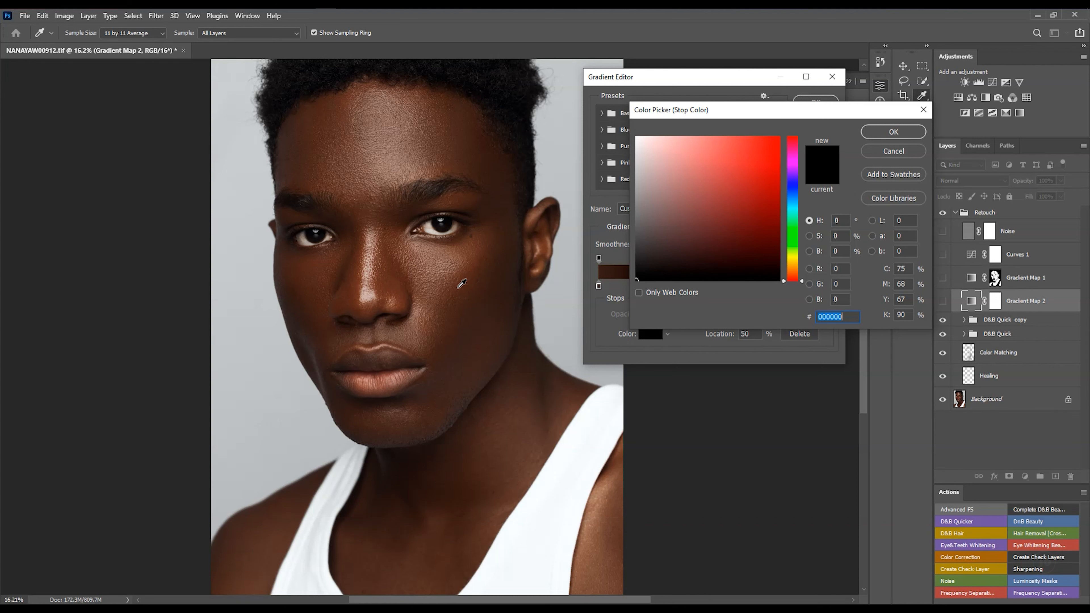
pyautogui.click(459, 286)
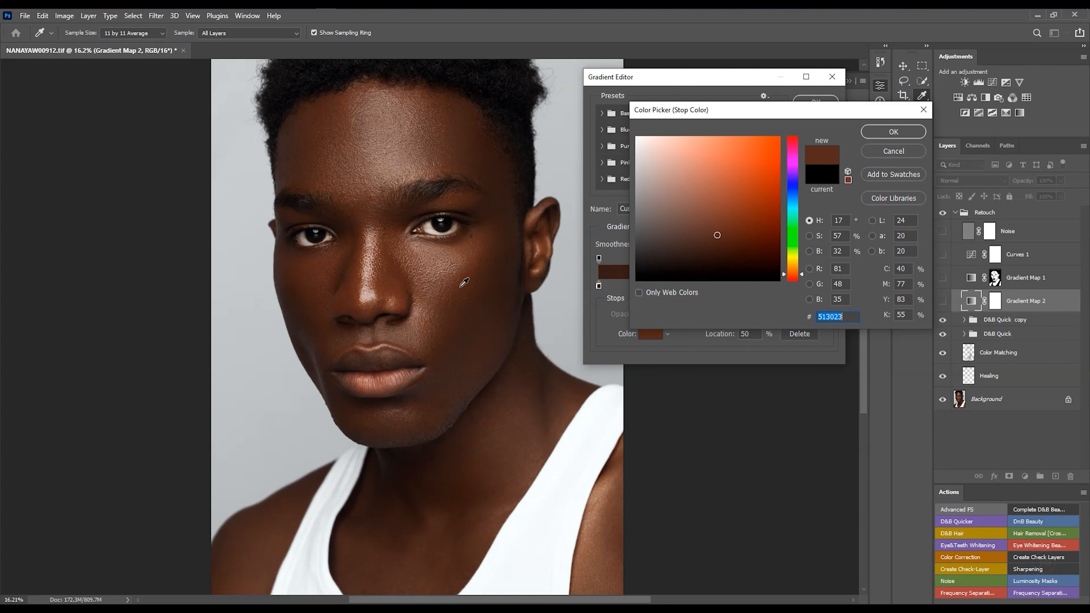
pyautogui.click(862, 131)
# - Set the right end stop to a light skin tone #93776d sampled from the forehead and confirm the gradient
pyautogui.click(827, 286)
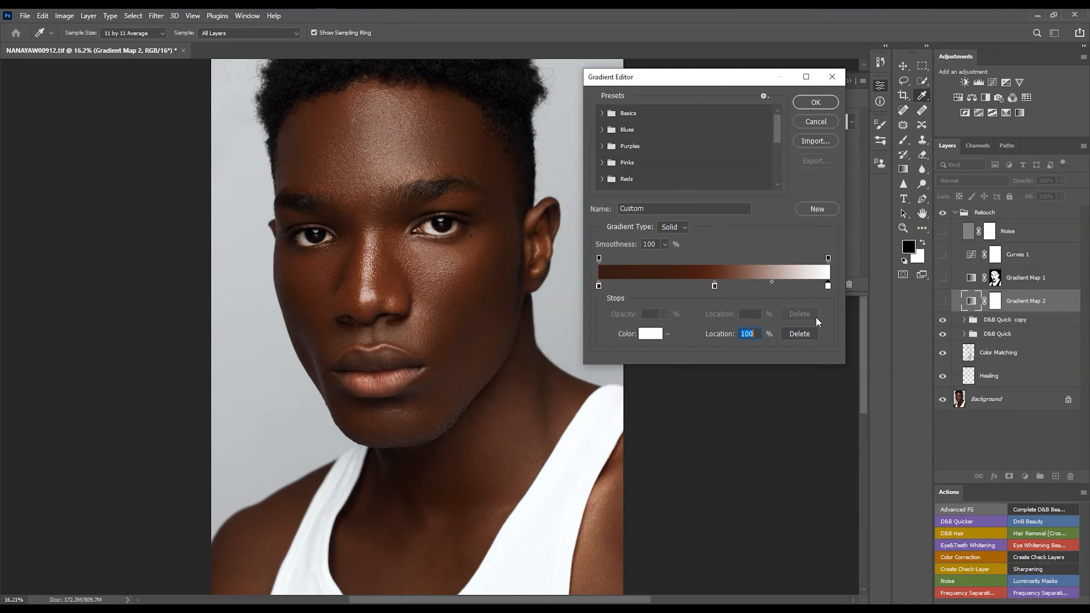
pyautogui.click(649, 339)
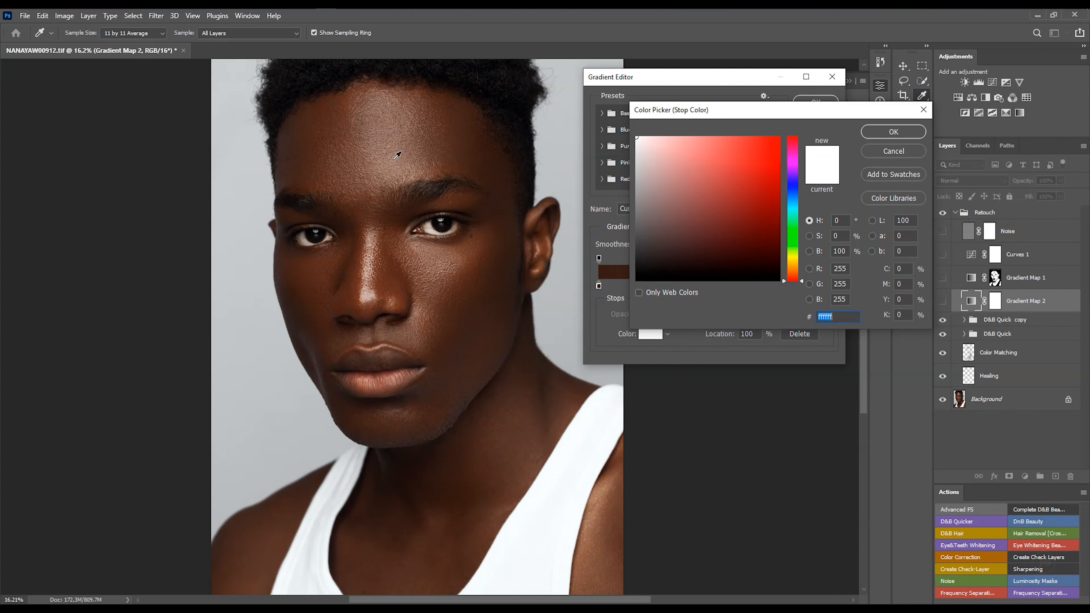
pyautogui.click(402, 162)
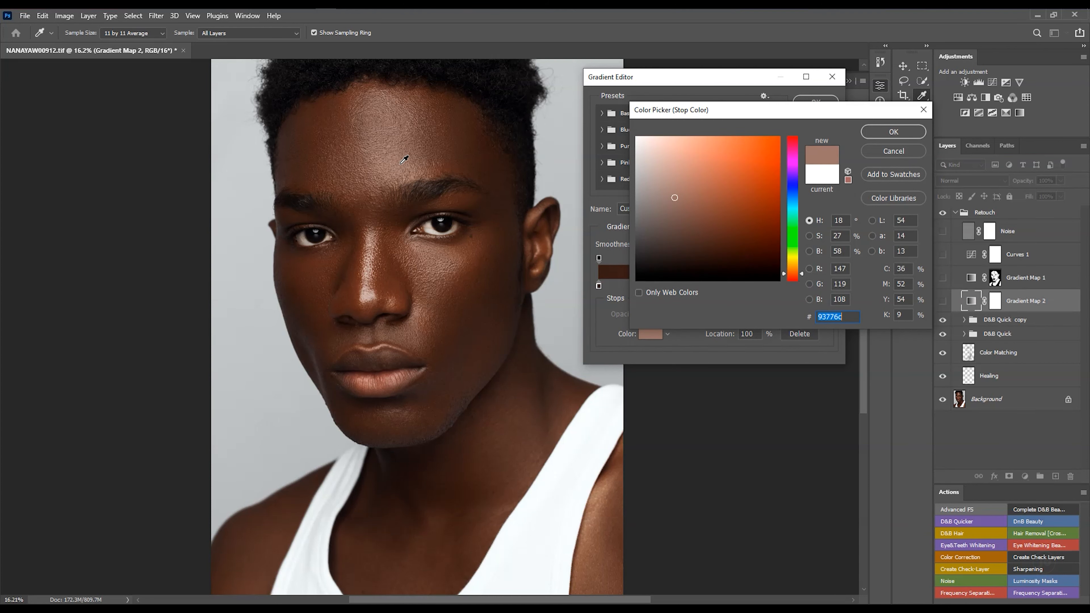
pyautogui.click(909, 136)
pyautogui.click(817, 103)
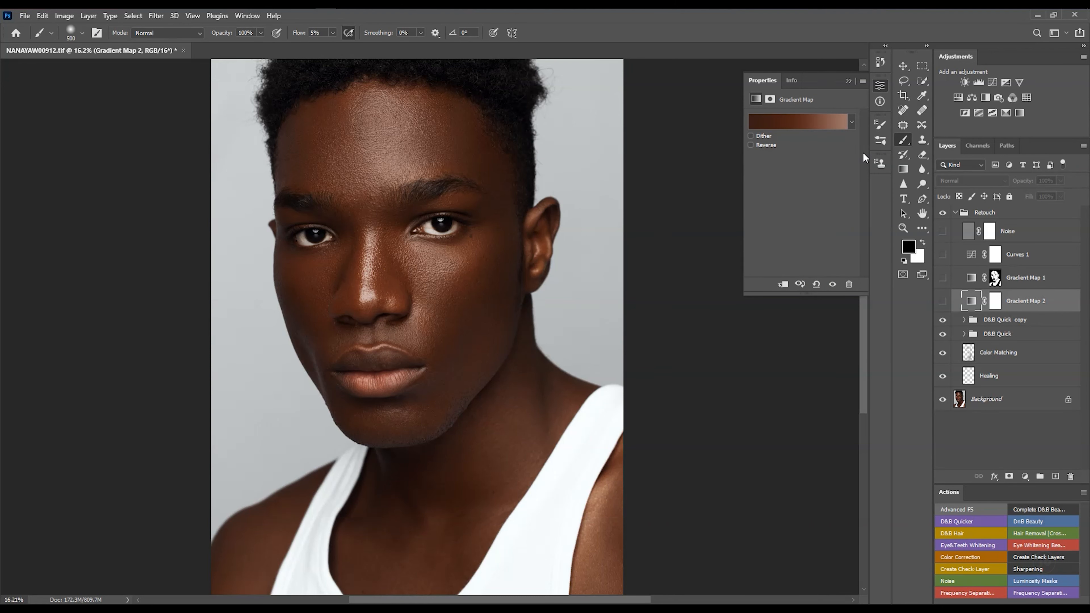
# - Show the Gradient Map 2 layer and set its blend mode to Color
pyautogui.click(942, 301)
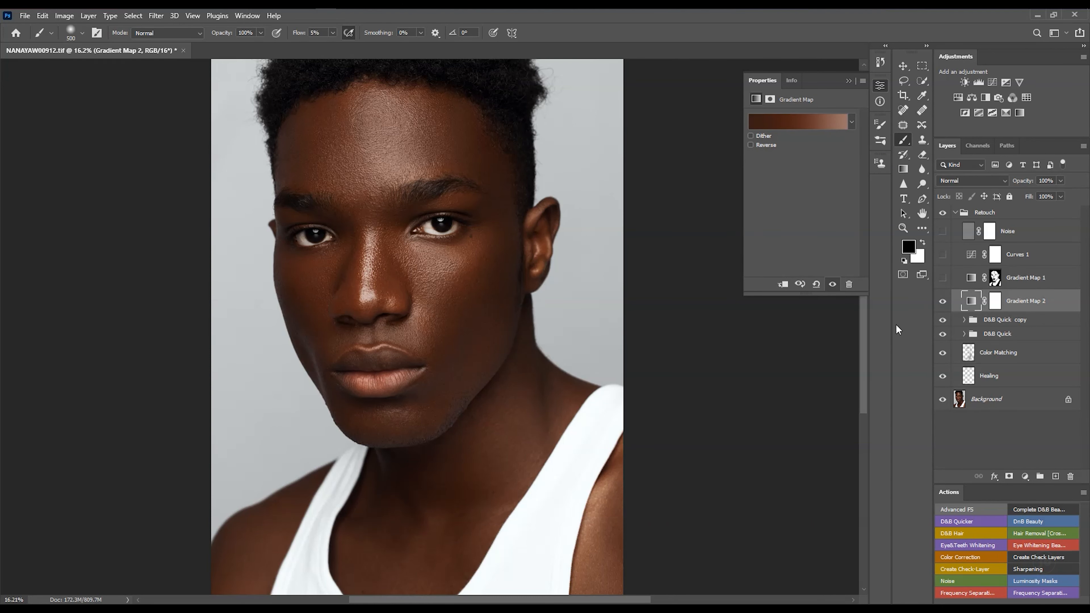
pyautogui.moveTo(523, 316); pyautogui.dragTo(501, 324)
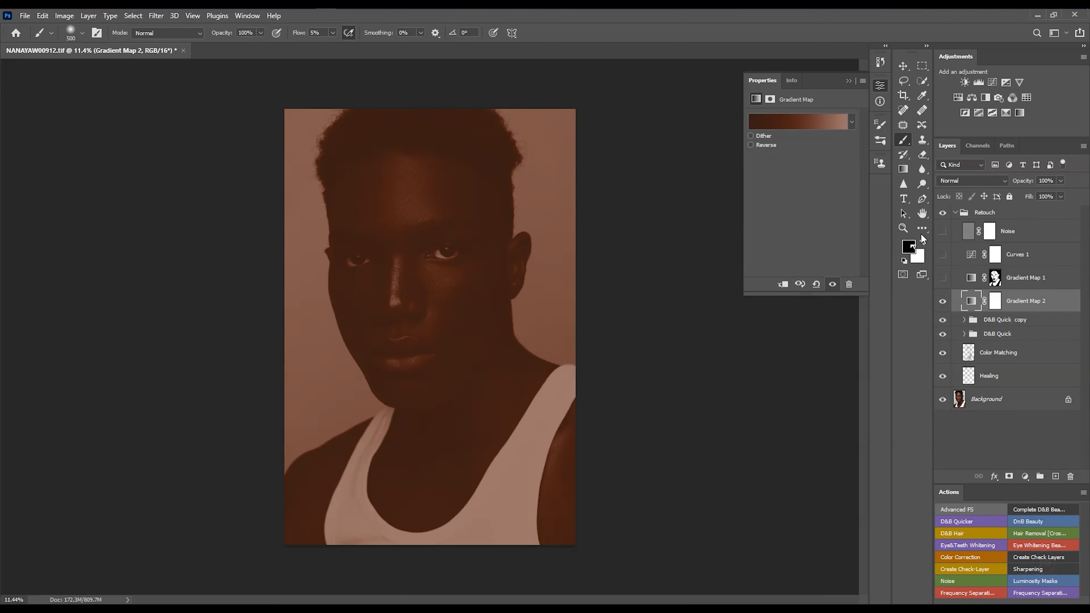
pyautogui.click(959, 184)
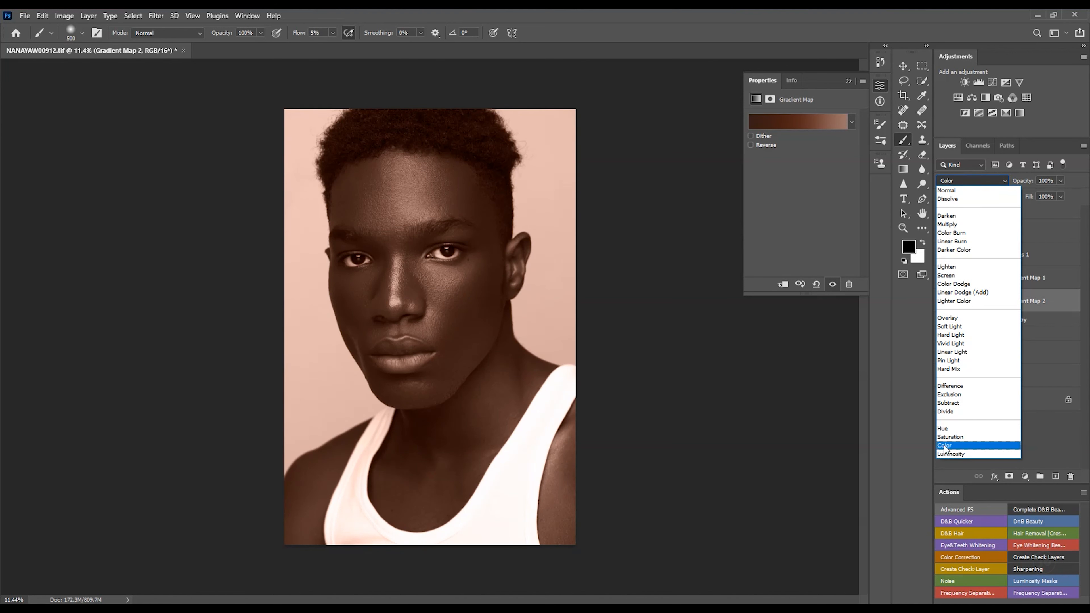
pyautogui.click(946, 445)
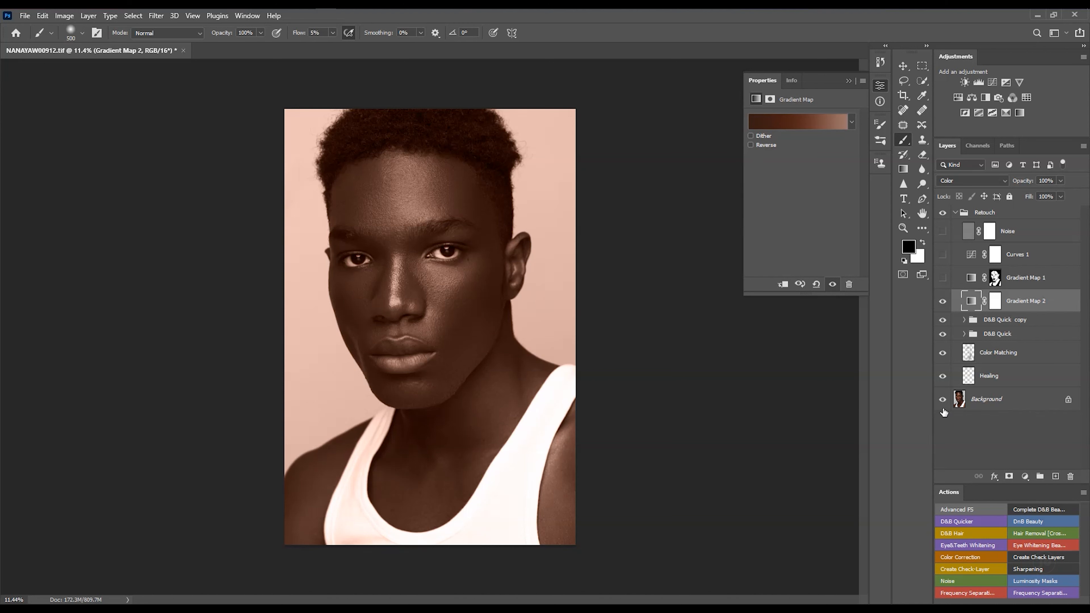
# - Hide Gradient Map 2 and select the skin on the Background layer with Color Range at fuzziness 40
pyautogui.click(993, 301)
pyautogui.press('x')
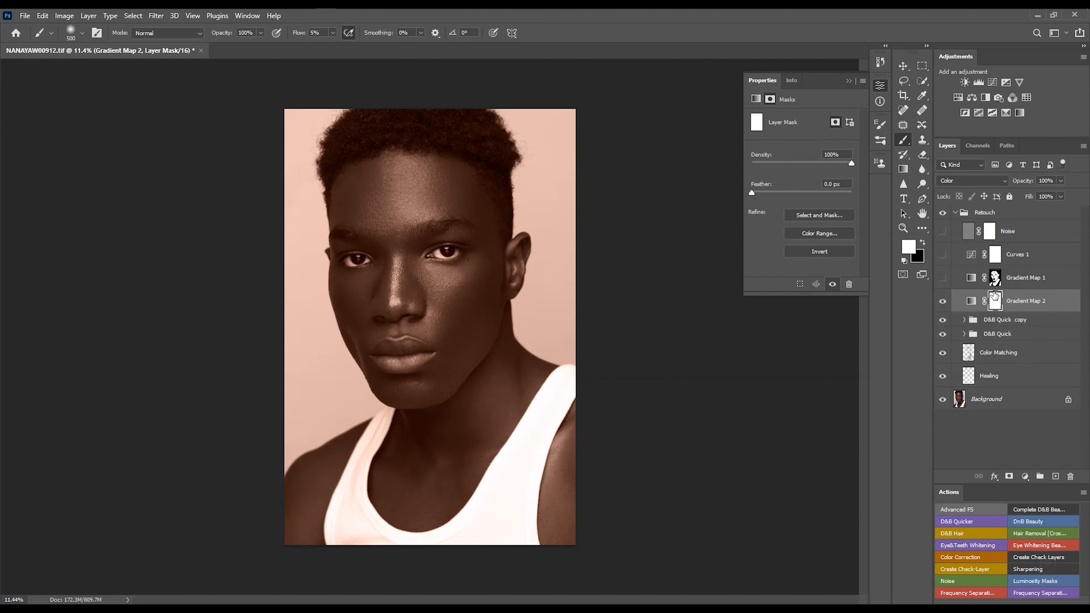
pyautogui.click(943, 303)
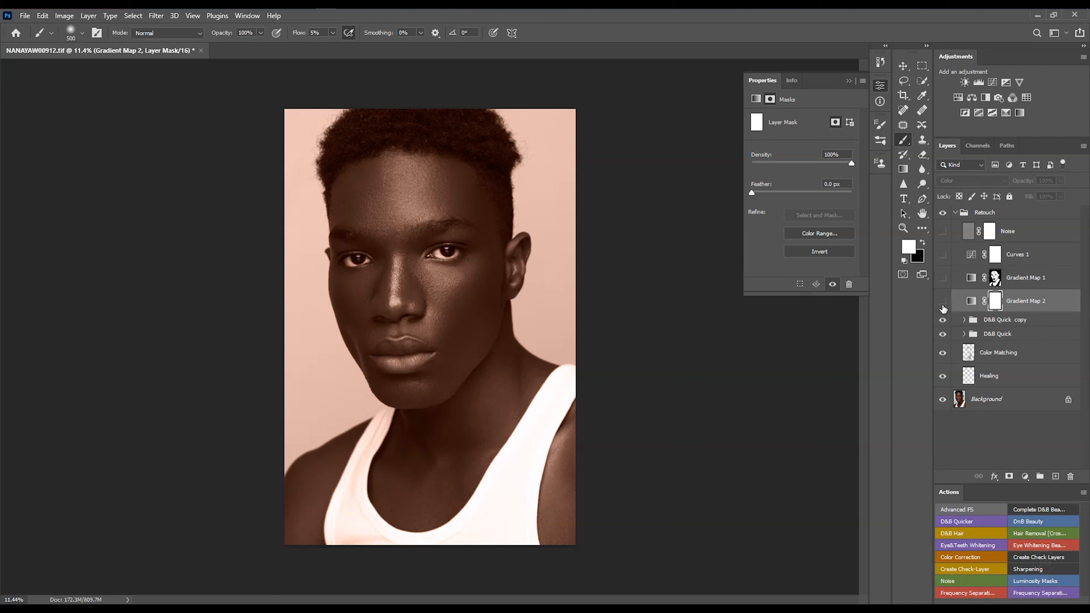
pyautogui.click(960, 401)
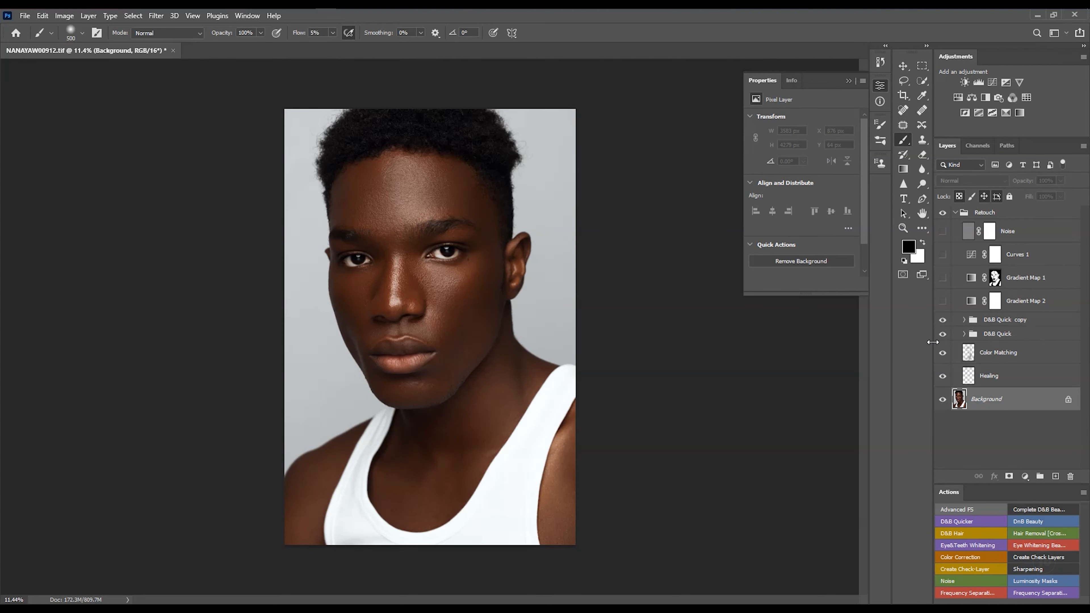
pyautogui.click(136, 19)
pyautogui.click(144, 126)
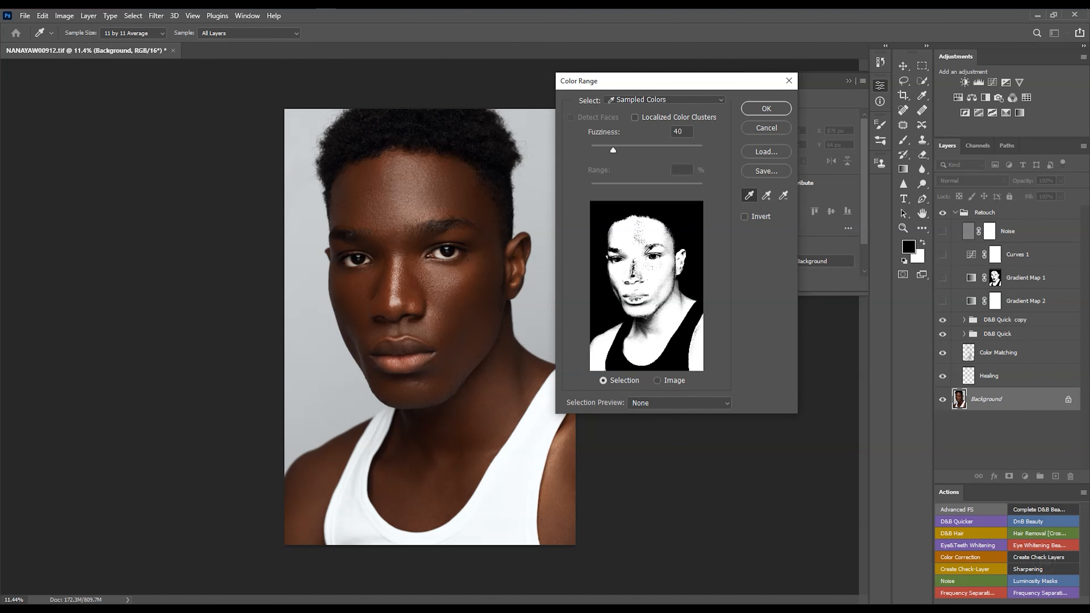
pyautogui.click(765, 110)
# - Fill the Gradient Map 2 layer mask within the skin selection, then deselect
pyautogui.press('b')
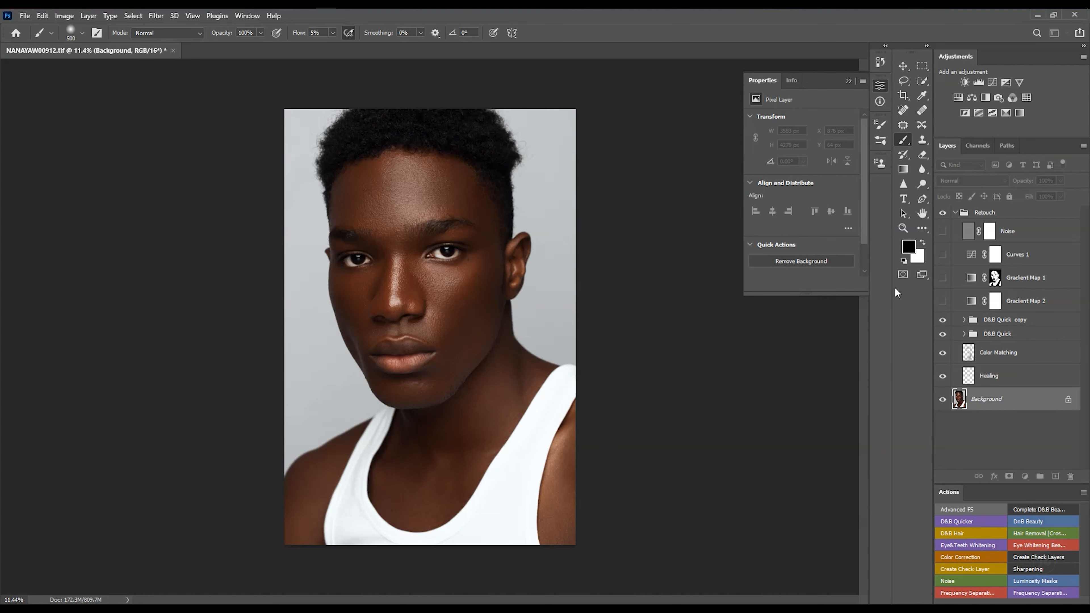
pyautogui.click(995, 301)
pyautogui.press('x')
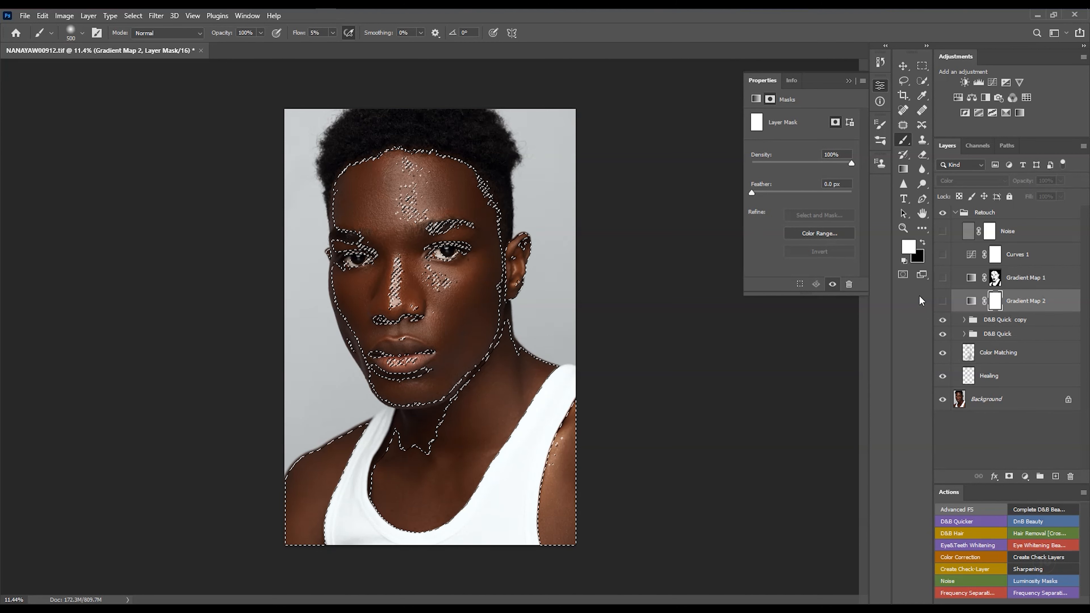
pyautogui.hotkey('ctrl', 'BackSpace')
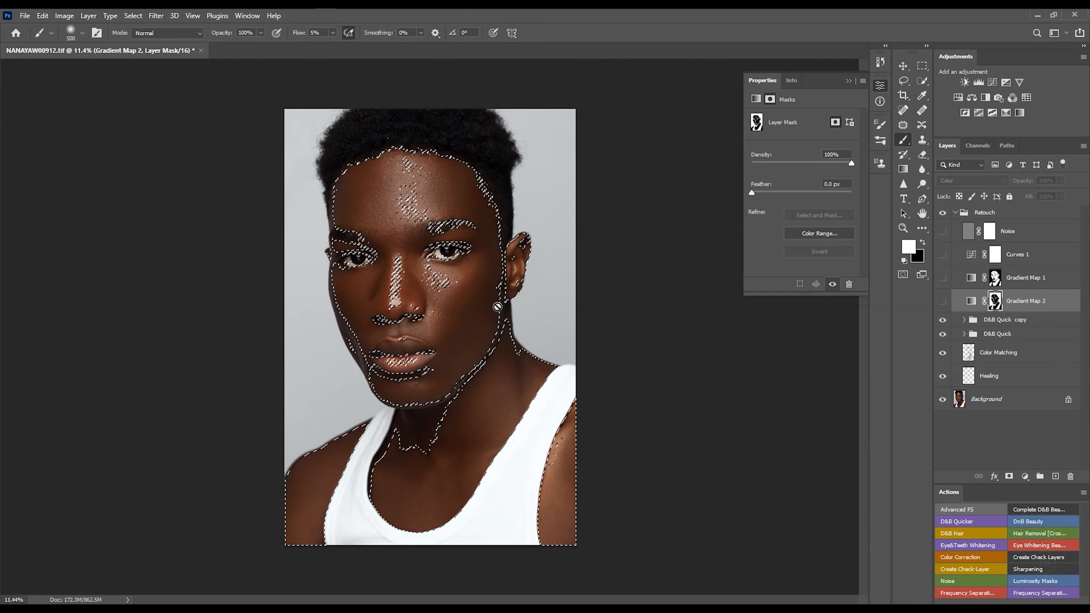
pyautogui.press('ctrl')
pyautogui.hotkey('ctrl', 'd')
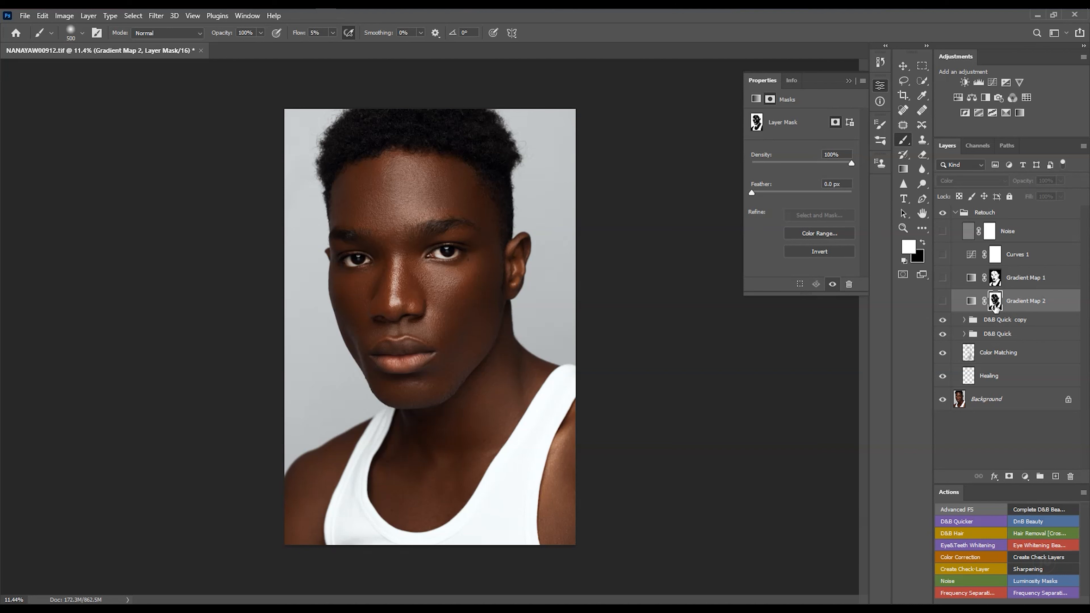
# - View and invert the Gradient Map 2 mask, then show the layer again
pyautogui.press('alt')
pyautogui.keyDown('alt'); pyautogui.click(994, 303); pyautogui.keyUp('alt')
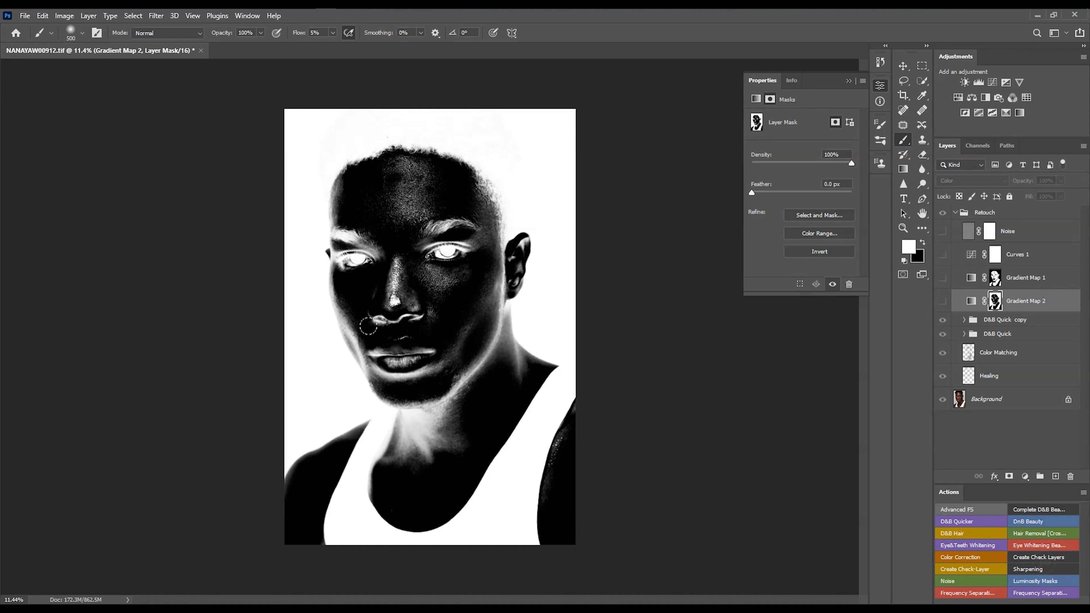
pyautogui.hotkey('ctrl', 'i')
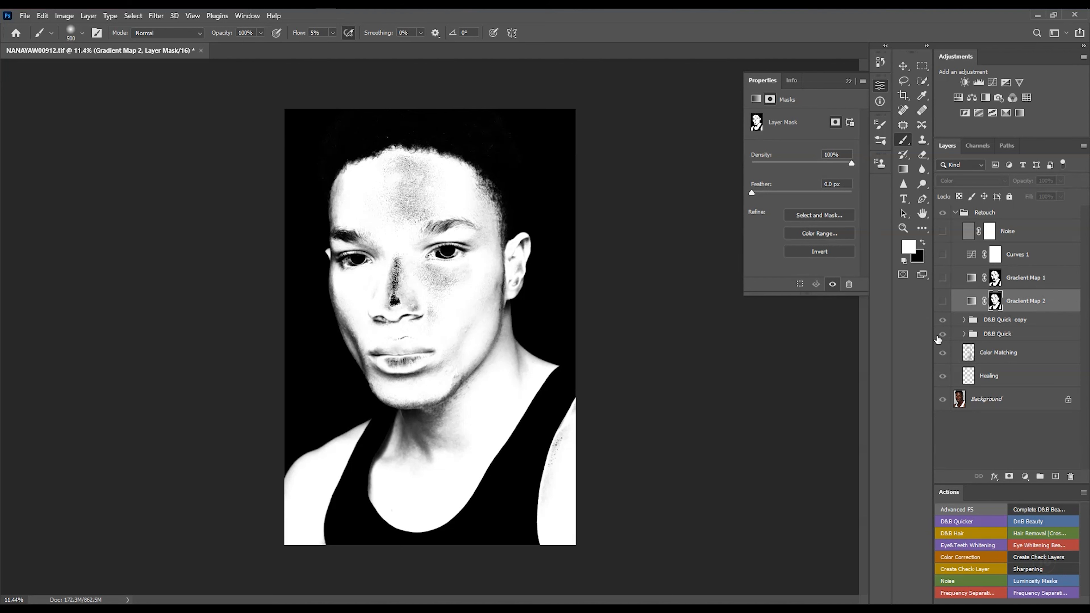
pyautogui.click(943, 305)
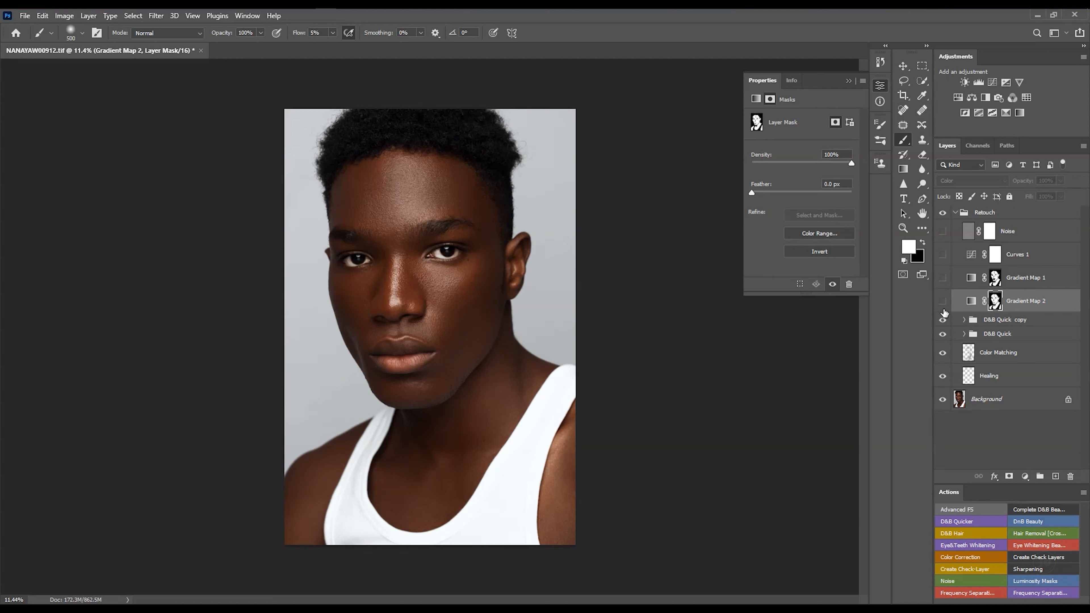
pyautogui.click(942, 301)
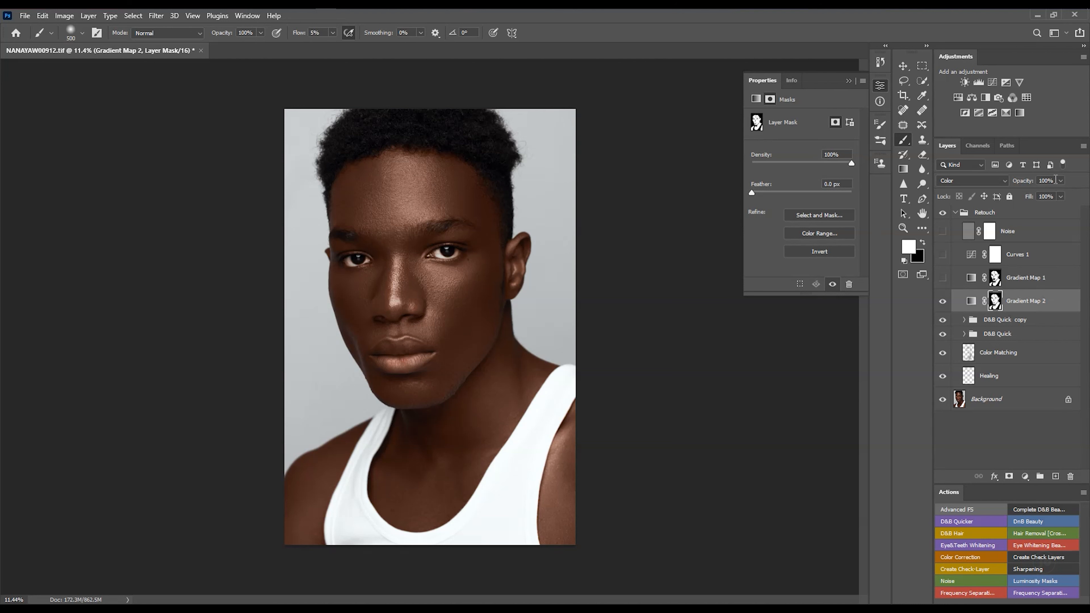
# - Lower the Gradient Map 2 opacity, then delete the Gradient Map 2 layer
pyautogui.click(1061, 181)
pyautogui.moveTo(1063, 194); pyautogui.dragTo(1025, 197)
pyautogui.click(1054, 307)
pyautogui.press('Delete')
# - Turn on the Gradient Map 1 and Curves 1 adjustment layers
pyautogui.click(942, 277)
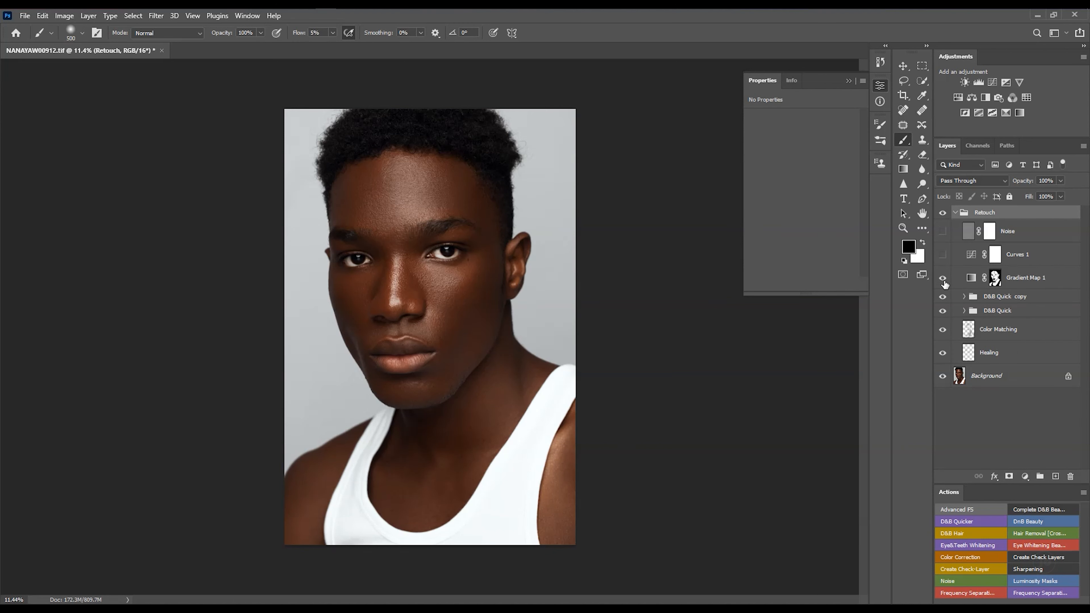
pyautogui.click(1038, 284)
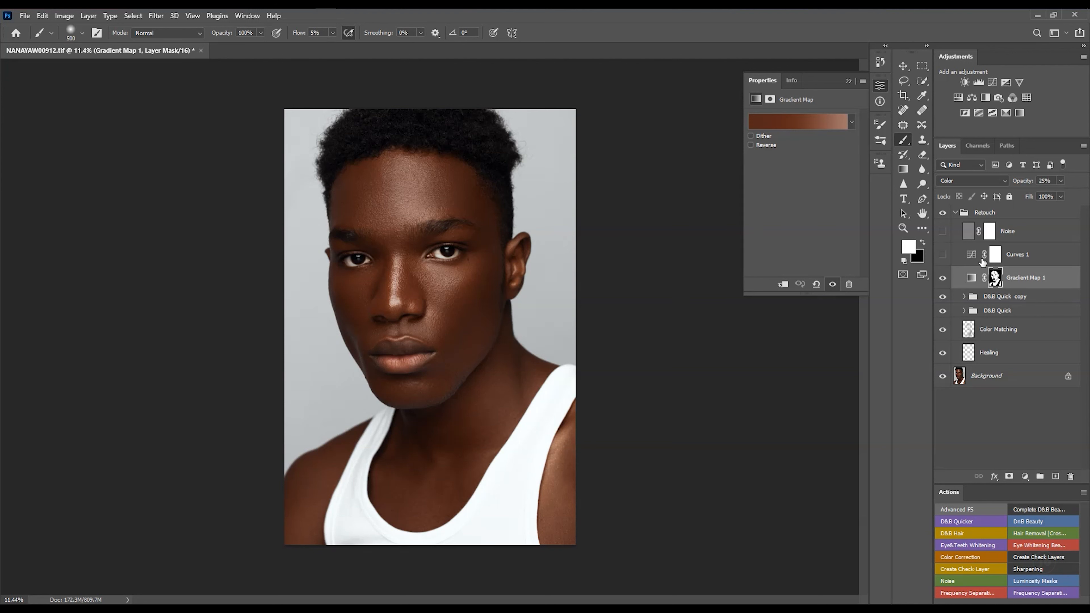
pyautogui.click(943, 256)
# - Collapse the Retouch group and toggle its visibility to compare before and after
pyautogui.click(955, 212)
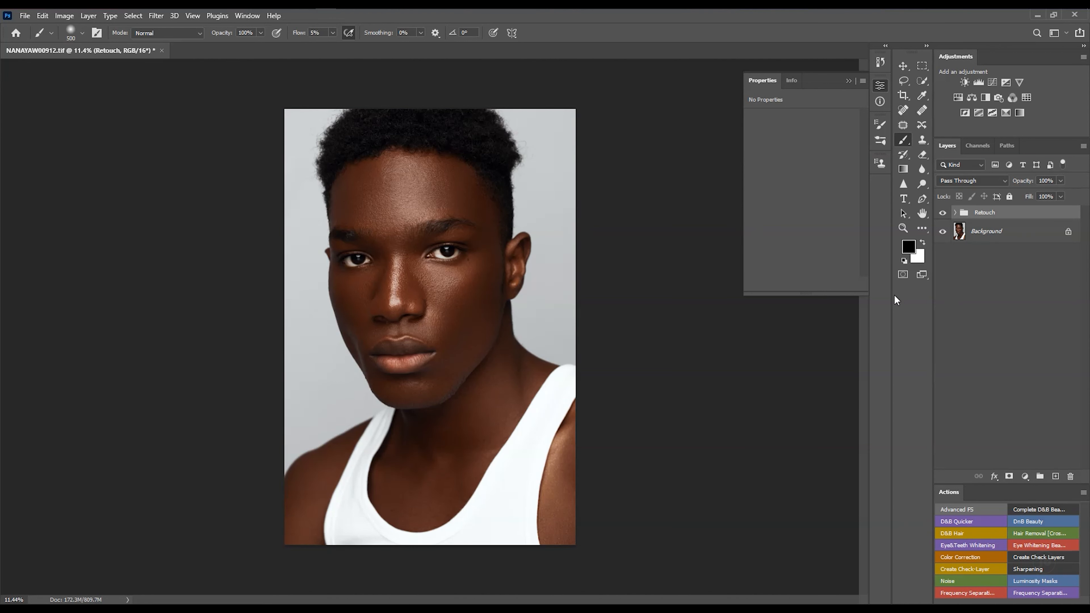
pyautogui.click(942, 214)
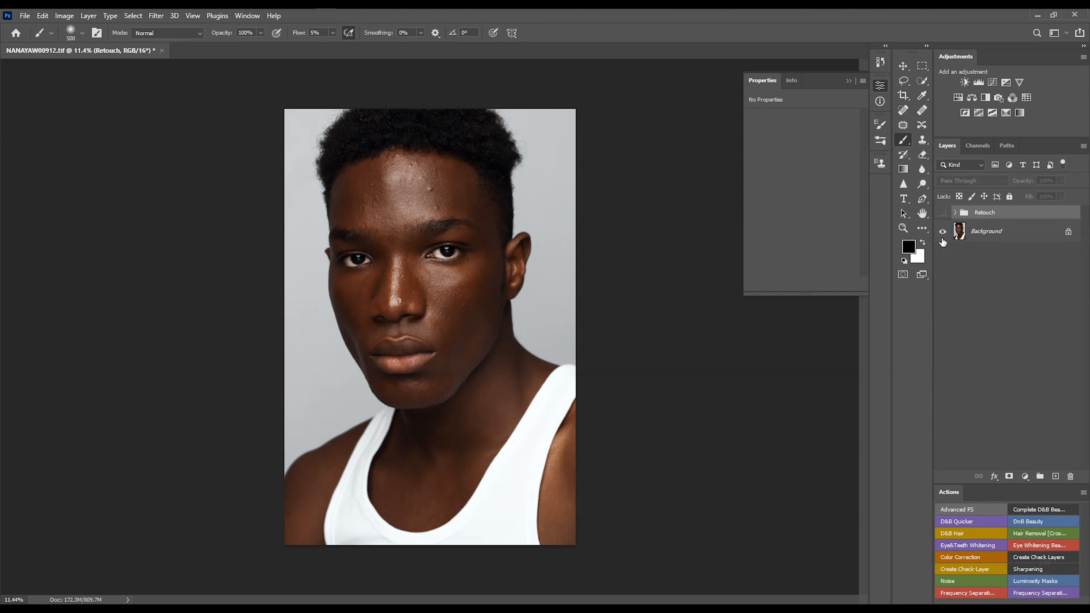
pyautogui.click(942, 213)
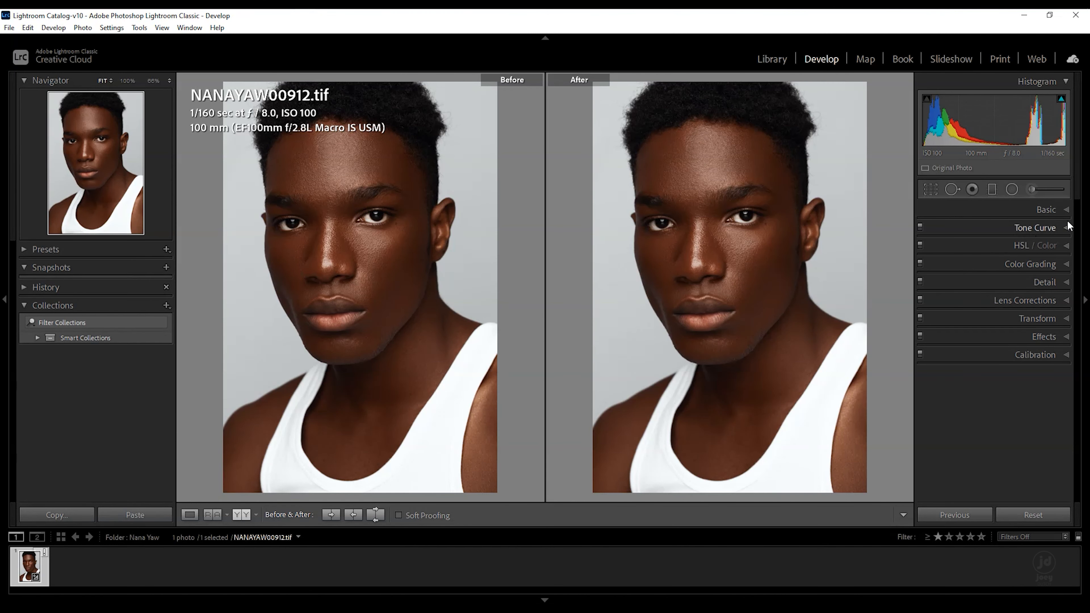
# - Switch to Lightroom Classic and open the Export dialog for the portrait
pyautogui.click(1069, 213)
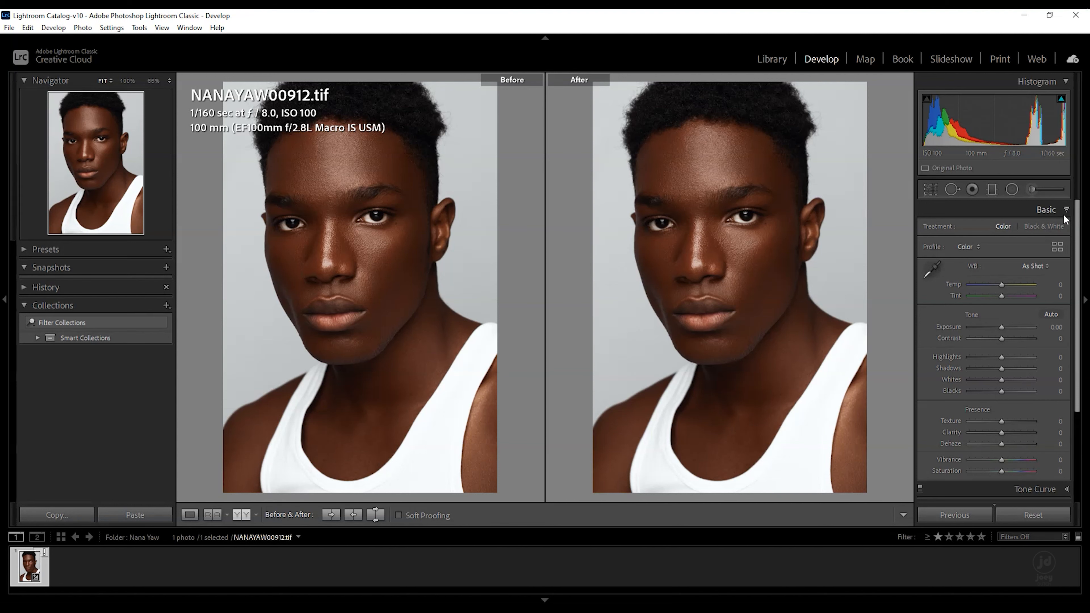
pyautogui.click(1064, 212)
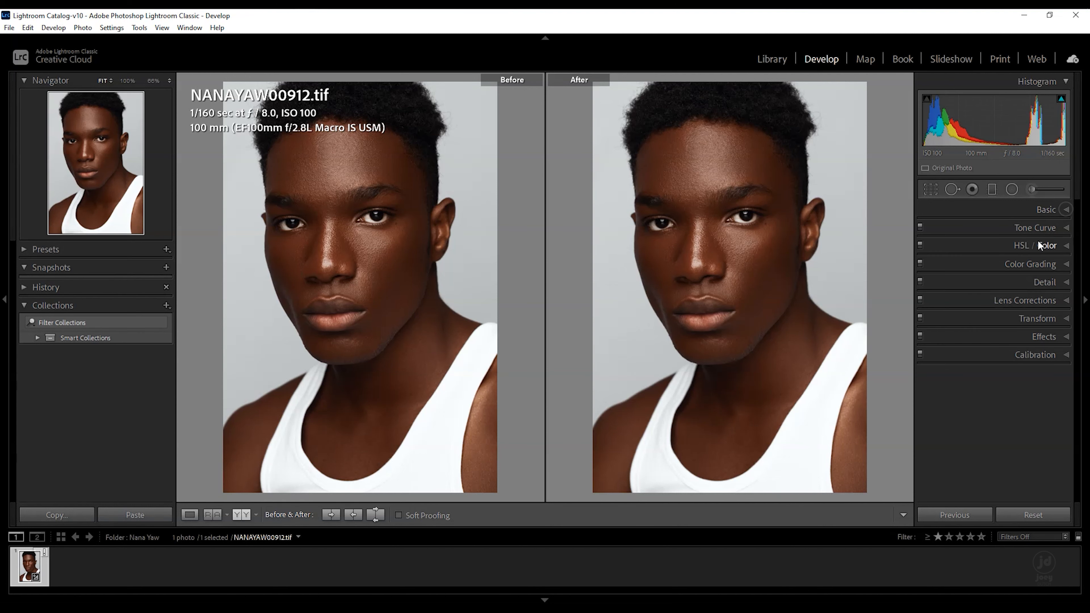
pyautogui.rightClick(25, 570)
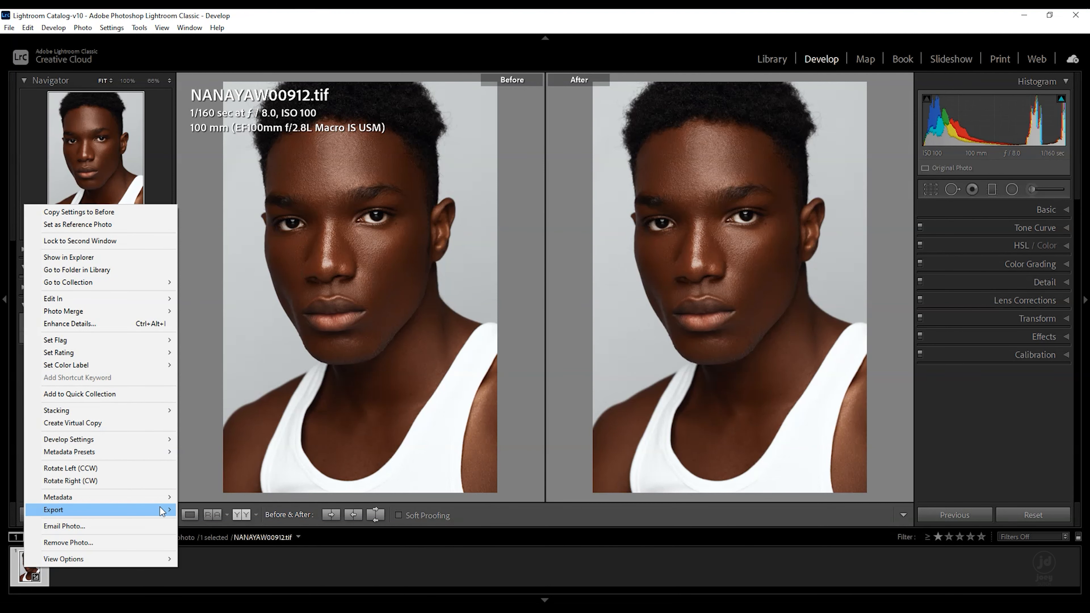
pyautogui.moveTo(163, 510)
pyautogui.click(241, 420)
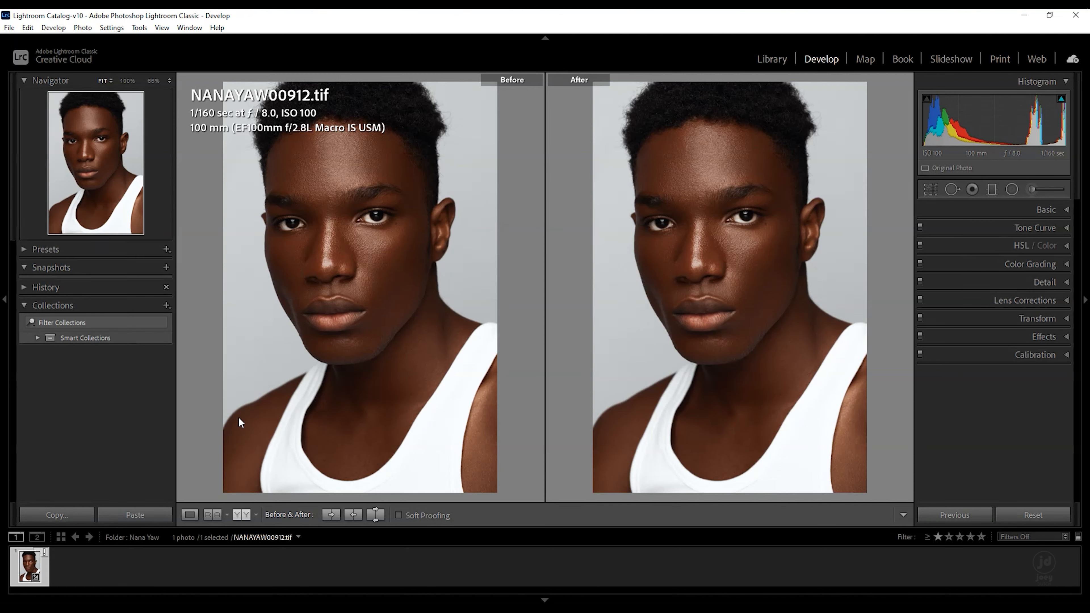
pyautogui.moveTo(392, 65); pyautogui.dragTo(526, 83)
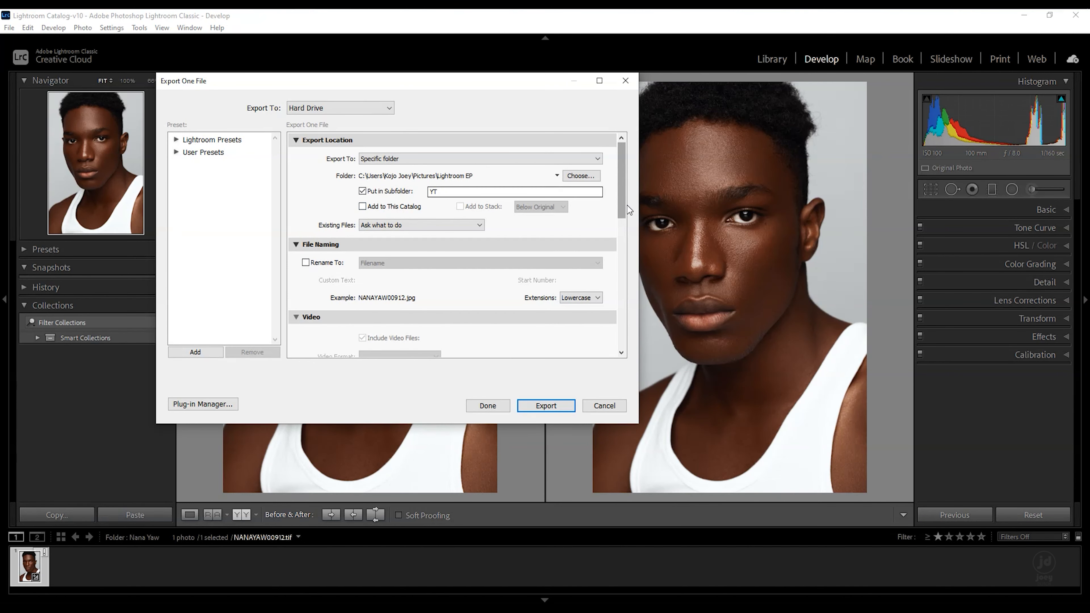
# - Scroll through the export file settings, sizing, metadata and post-processing options, then close the dialog
pyautogui.moveTo(622, 203); pyautogui.dragTo(626, 282)
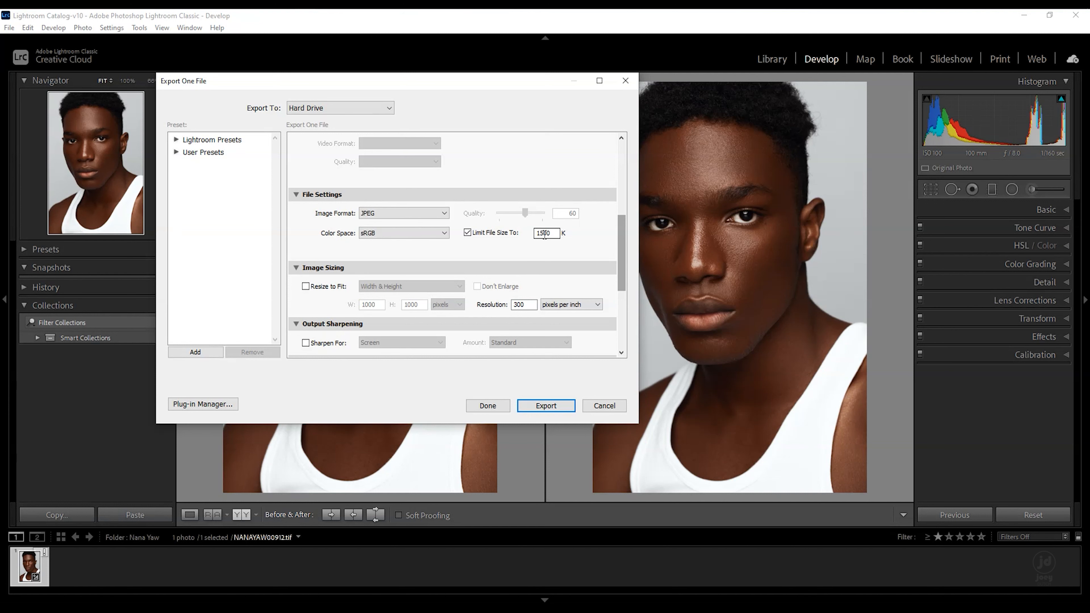
pyautogui.moveTo(560, 234)
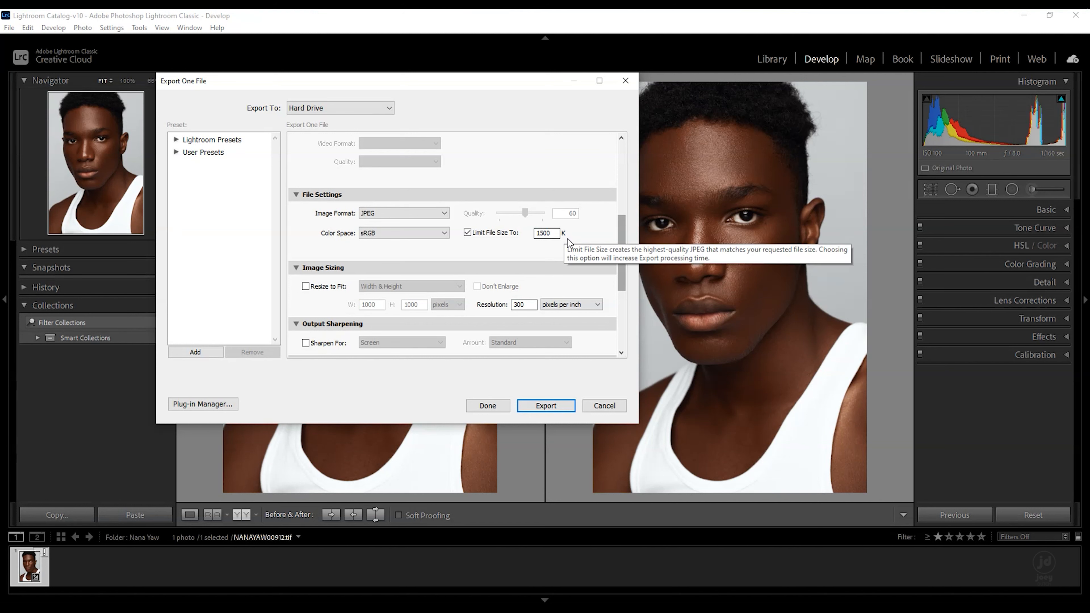
pyautogui.moveTo(622, 267); pyautogui.dragTo(620, 302)
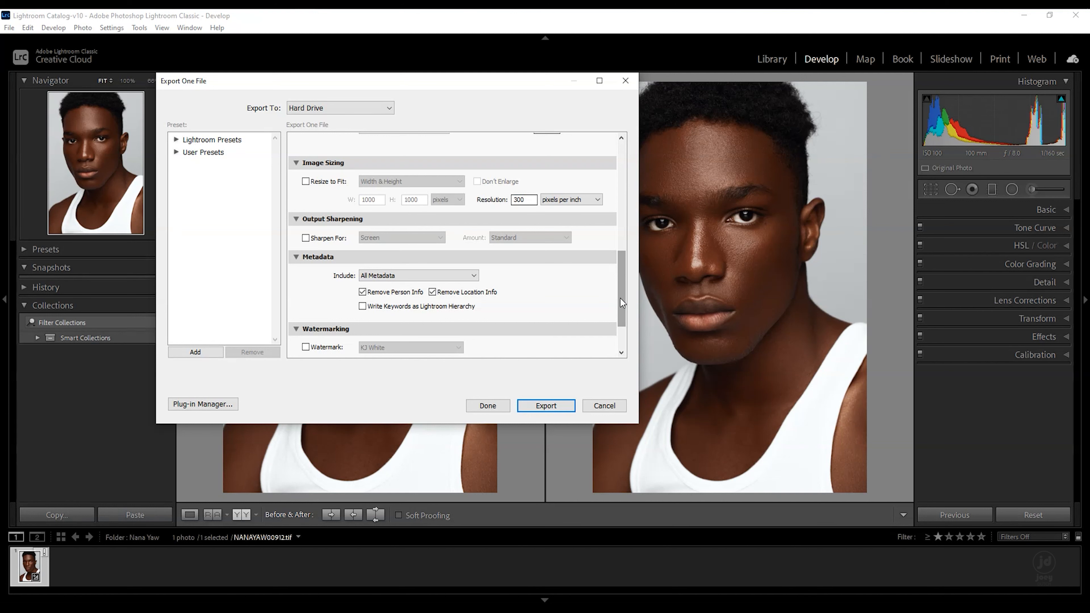
pyautogui.moveTo(624, 316); pyautogui.dragTo(626, 352)
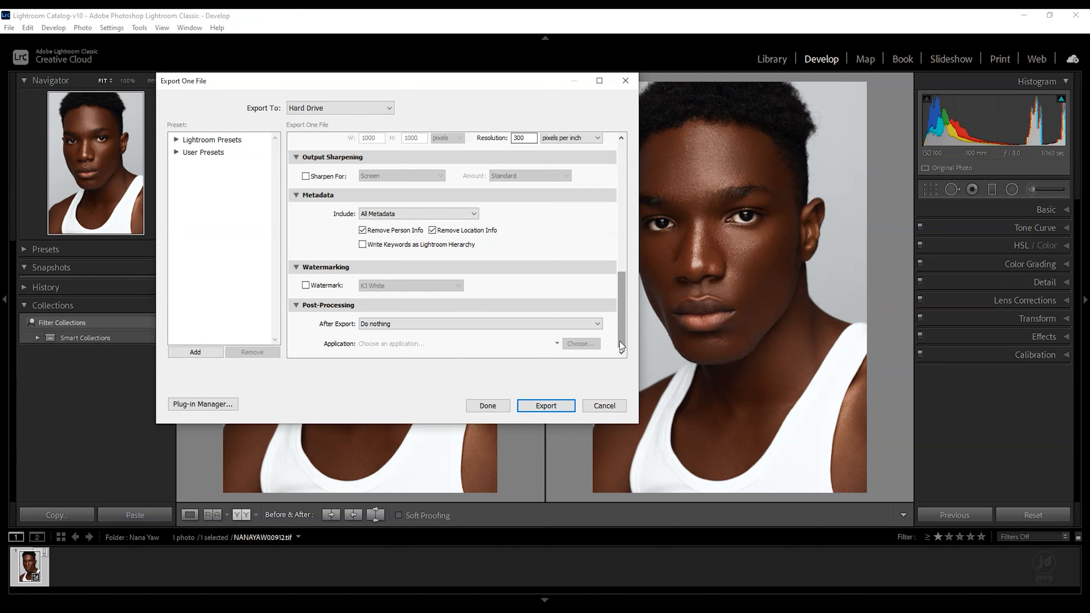
pyautogui.scroll(5, 624, 312)
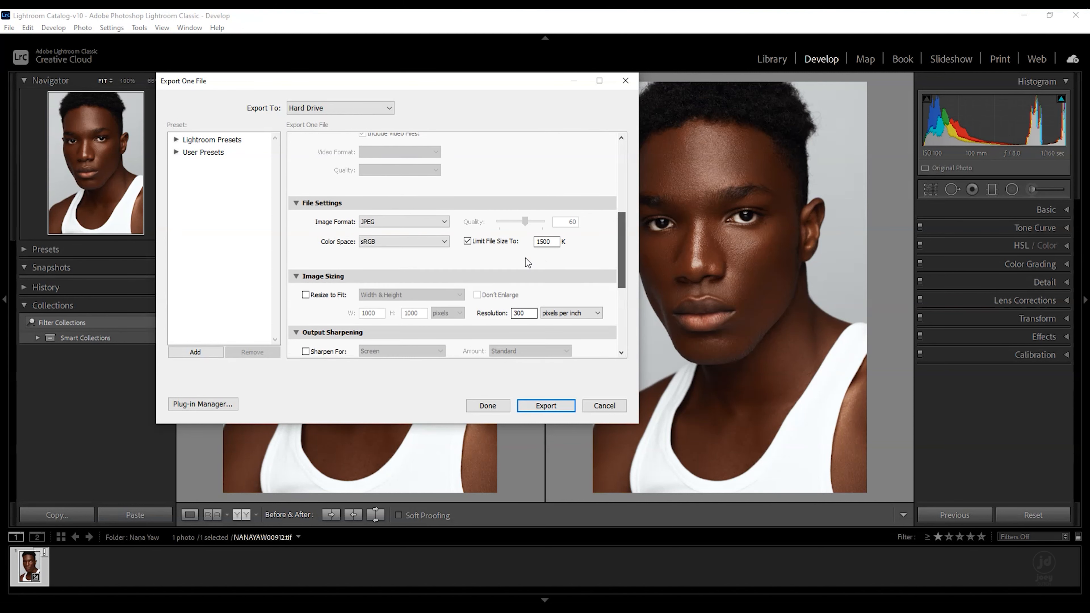
pyautogui.moveTo(623, 266); pyautogui.dragTo(609, 366)
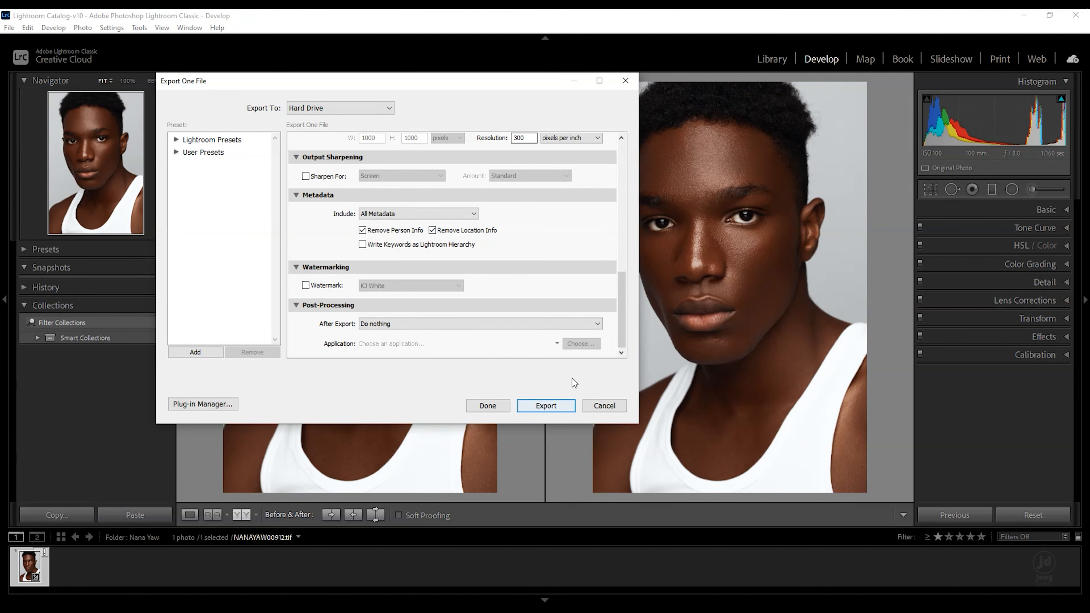
pyautogui.click(622, 410)
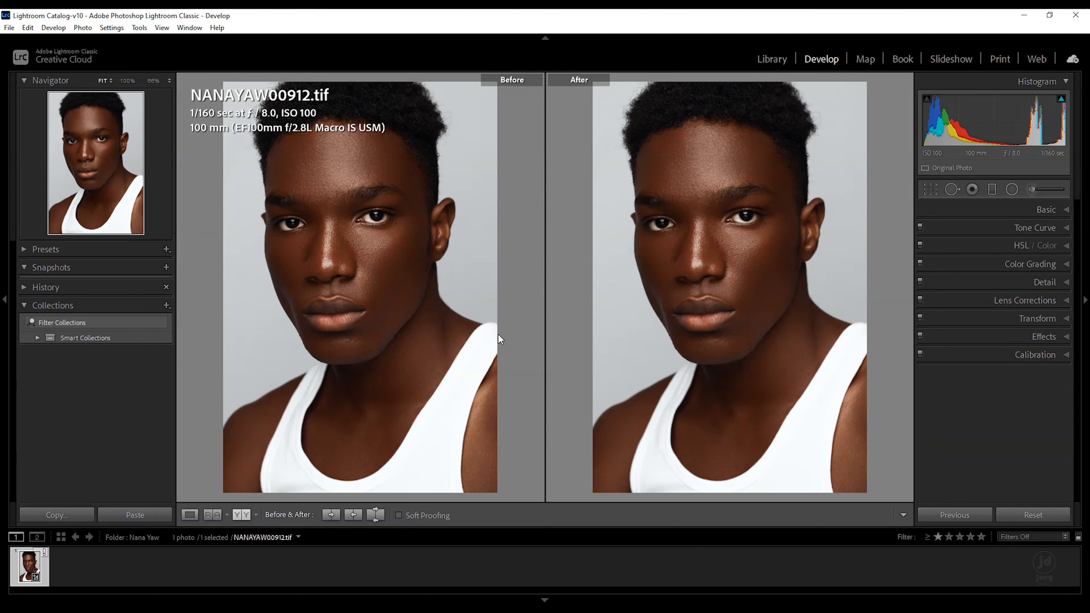
# - Zoom into the eyes in the before/after view to compare skin detail, then zoom back out
pyautogui.click(738, 222)
pyautogui.moveTo(766, 247); pyautogui.dragTo(793, 248)
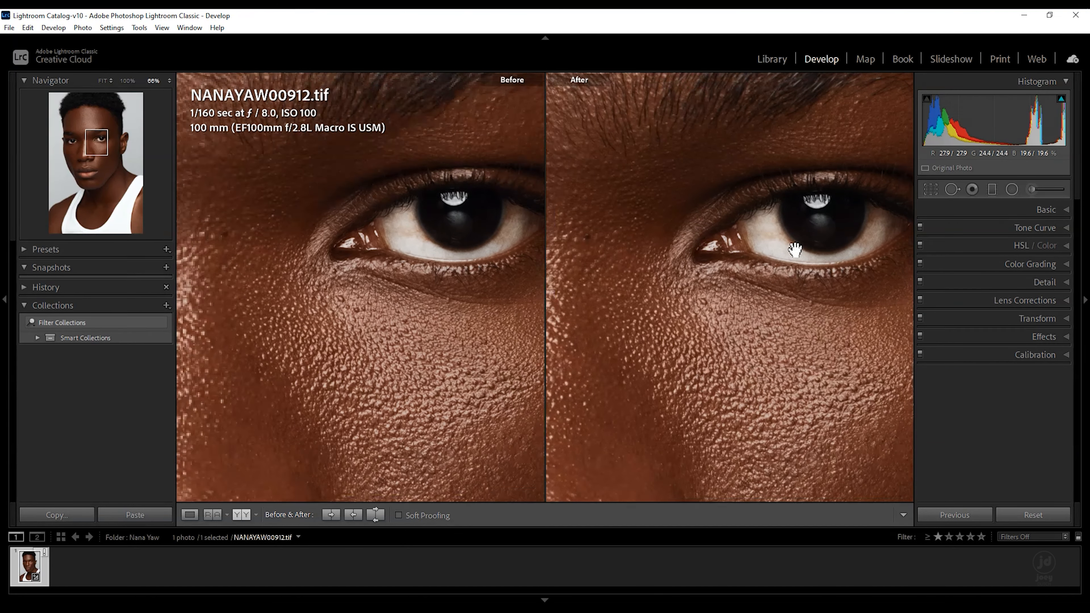
pyautogui.moveTo(562, 254); pyautogui.dragTo(676, 236)
pyautogui.moveTo(587, 236); pyautogui.dragTo(716, 262)
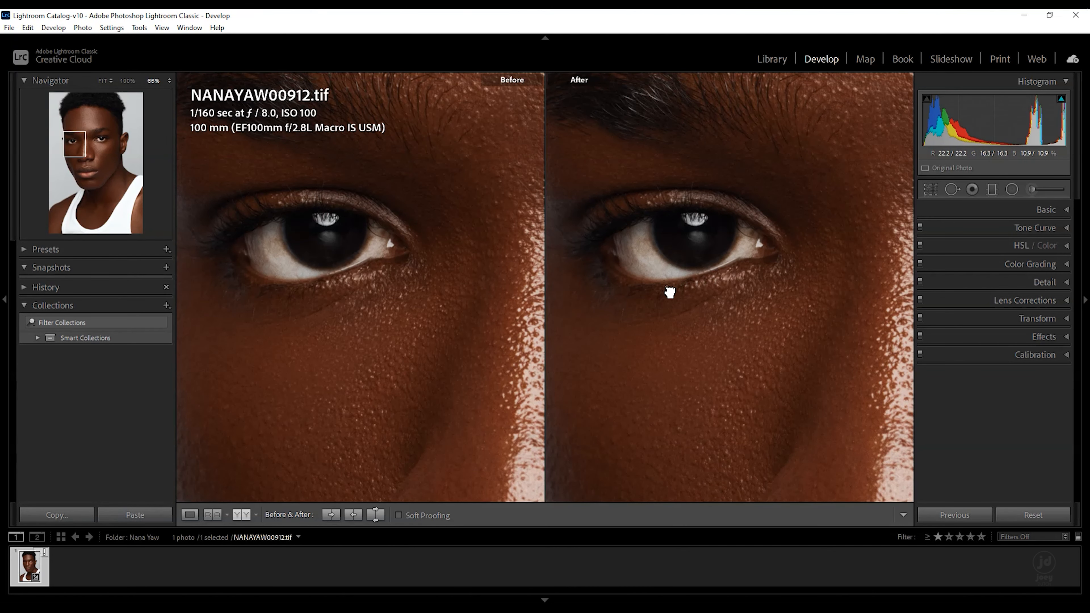
pyautogui.click(665, 288)
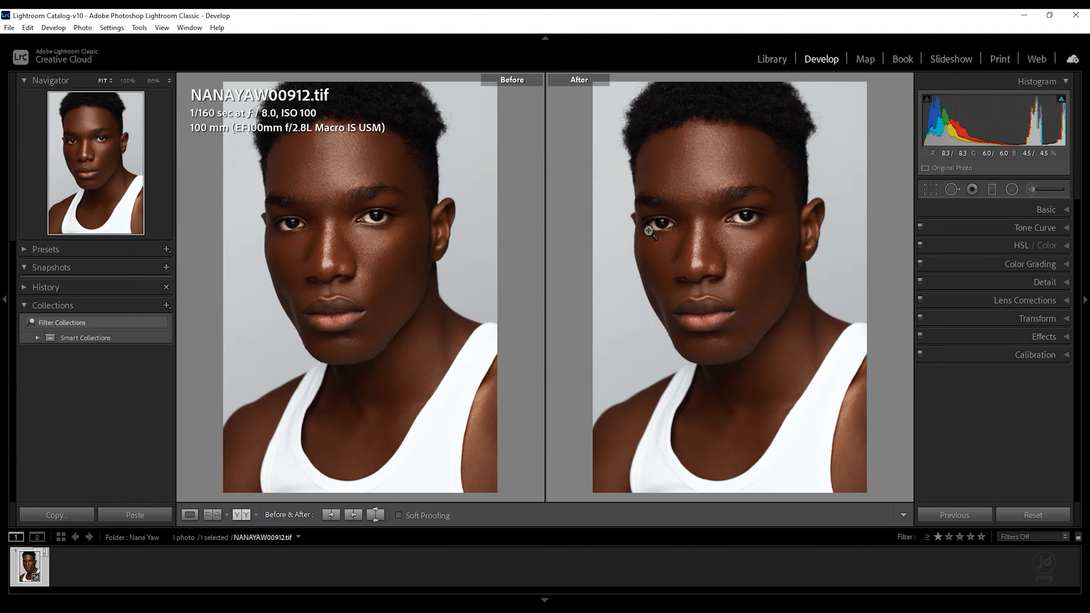